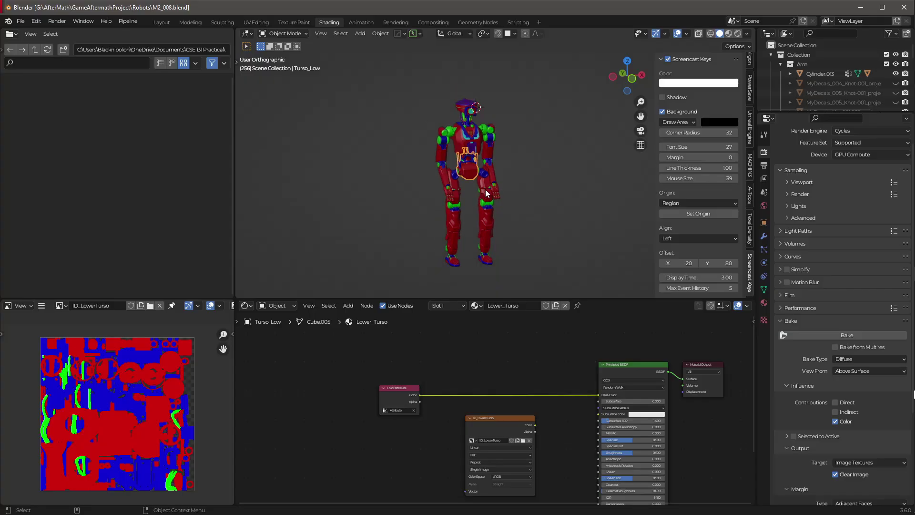
Examine the colour-coded robot from several angles and inspect its baked ID_LowerTurso map up close.
scroll(485, 189, "up", 3)
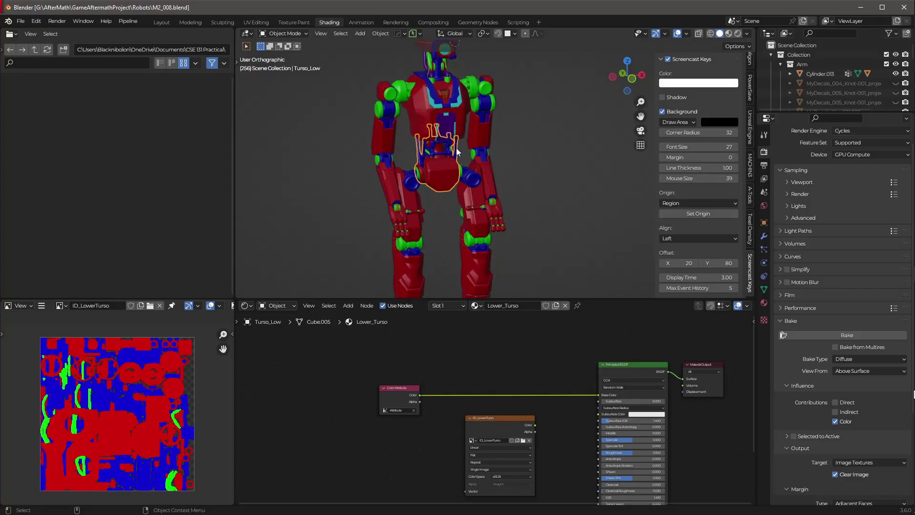
middle_click_drag(456, 149, 457, 171)
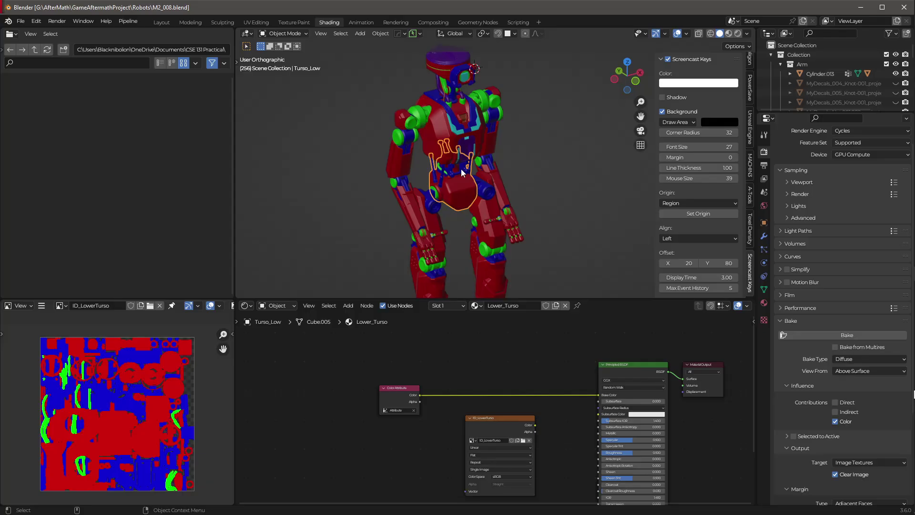
scroll(462, 168, "up", 5)
scroll(464, 173, "down", 5)
scroll(126, 390, "down", 3)
scroll(127, 389, "up", 4)
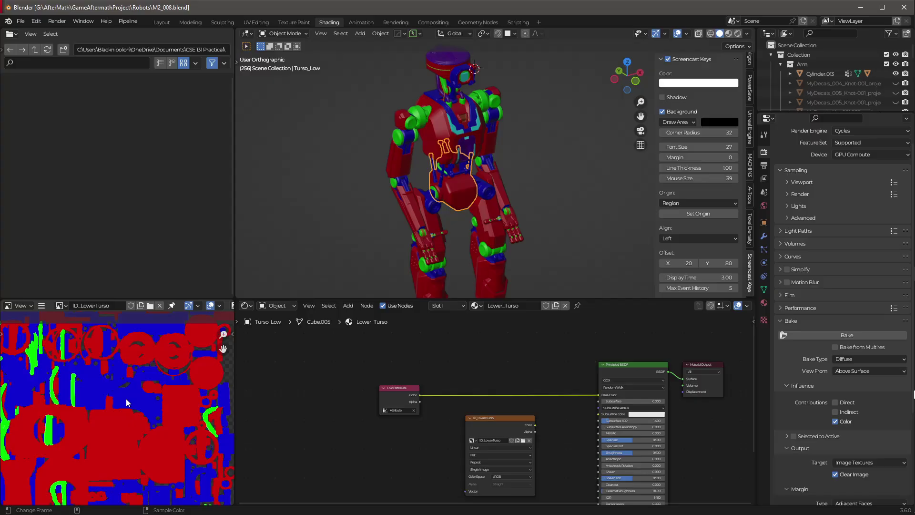
scroll(126, 398, "down", 2)
middle_click_drag(507, 167, 420, 150)
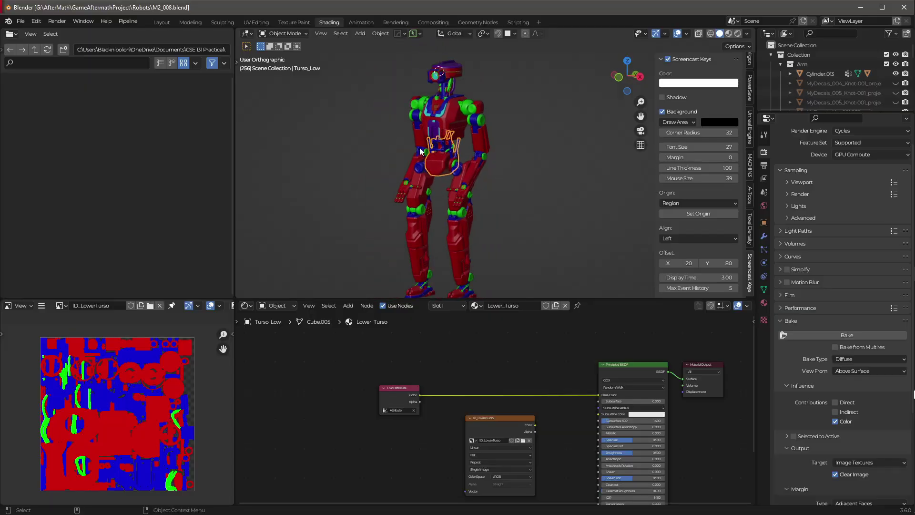
mouse_move(467, 188)
middle_mouse_down()
mouse_move(471, 169)
mouse_move(477, 180)
middle_mouse_up()
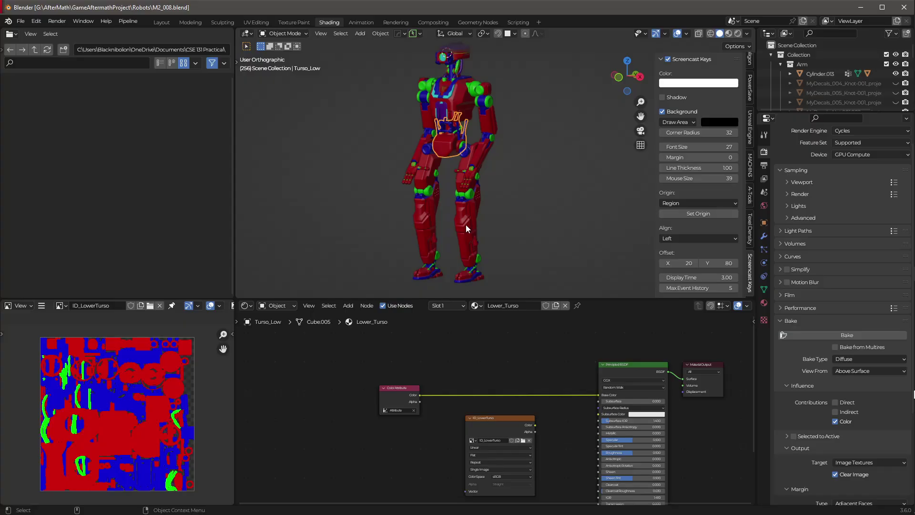
middle_click_drag(443, 201, 510, 211)
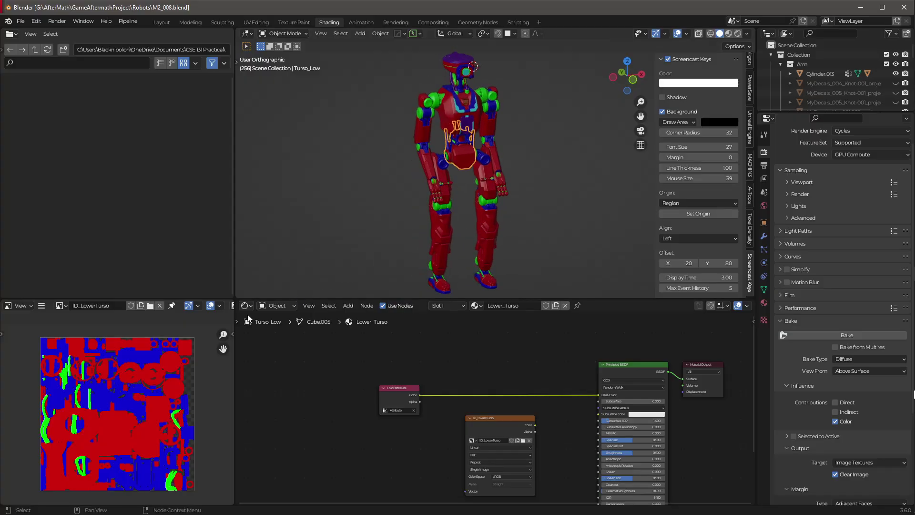
Browse the project's Blender files and the saved ID map images in the Robots folder without opening any of them.
left_click(22, 22)
left_click(30, 44)
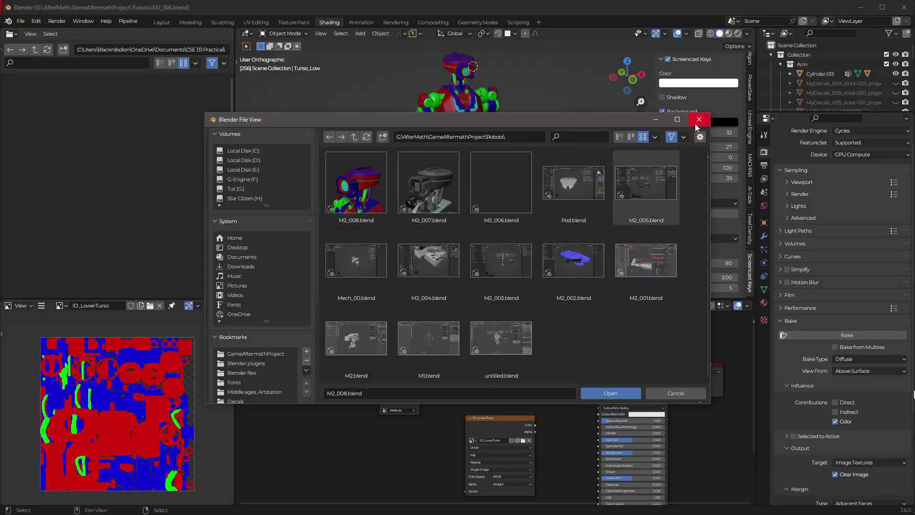
left_click(354, 137)
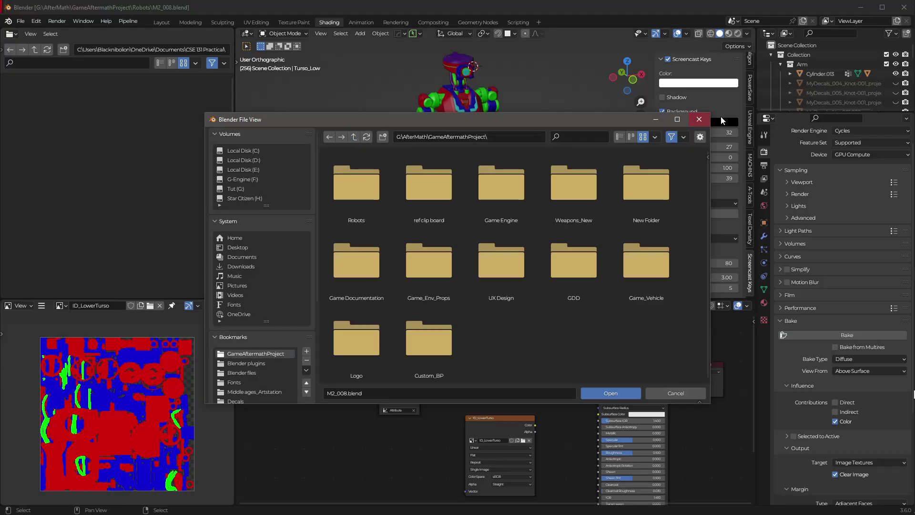
left_click(699, 119)
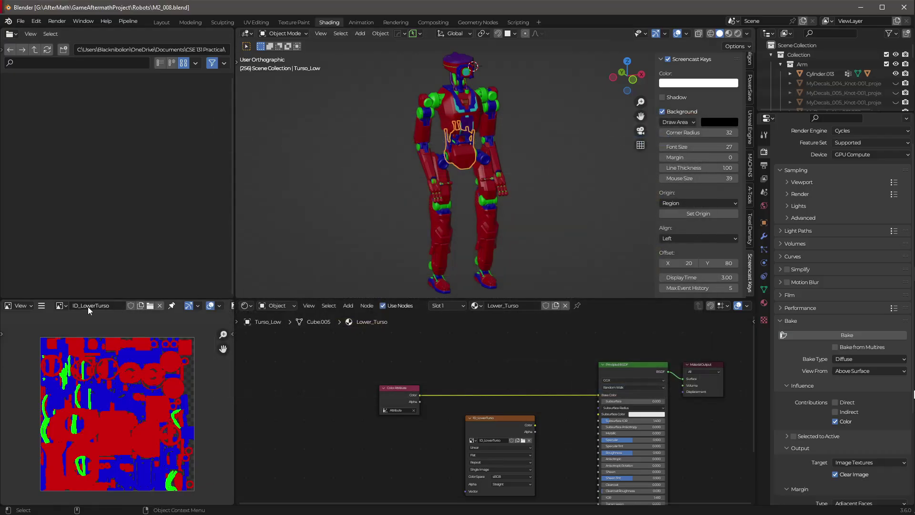
left_click(42, 306)
mouse_move(52, 328)
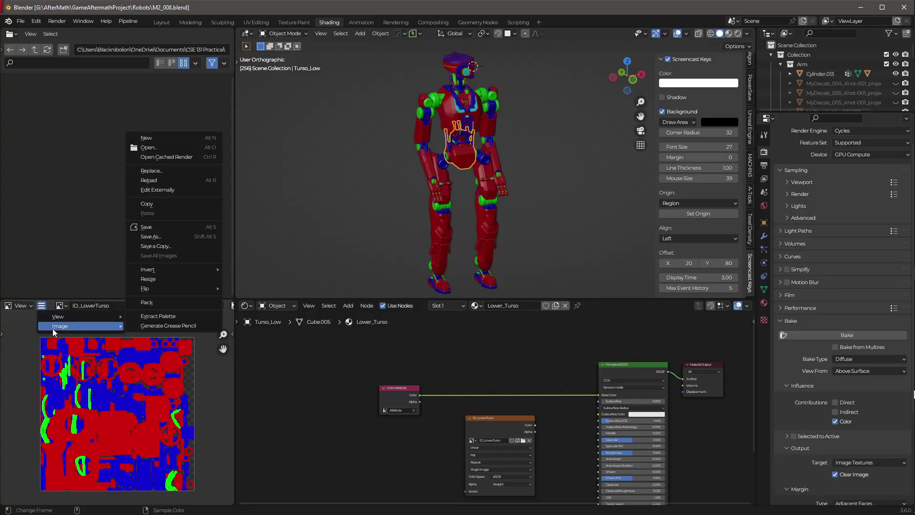
left_click(149, 147)
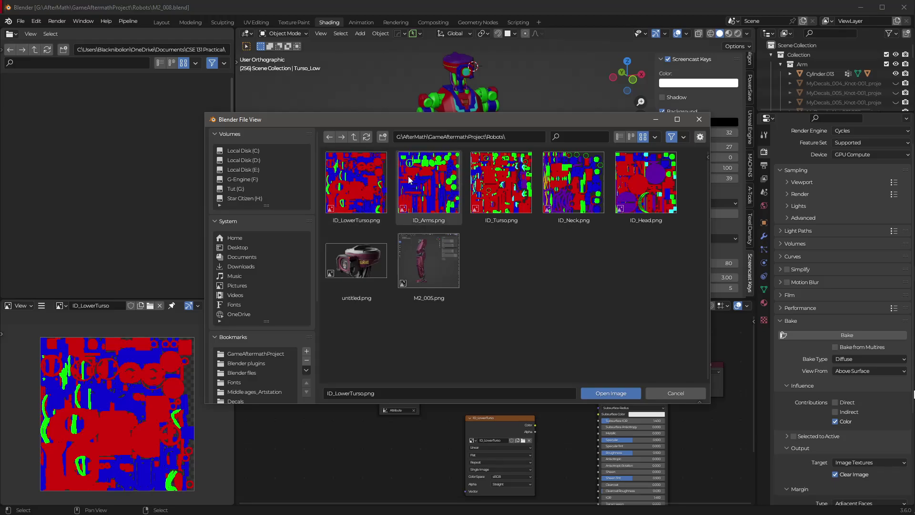
left_click(700, 120)
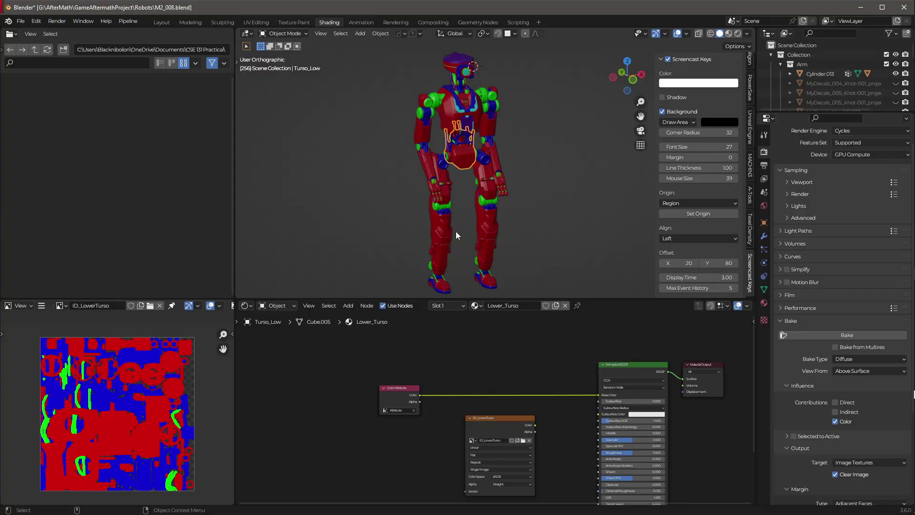
Select the robot's hip joint and space out the Color Attribute and Principled BSDF nodes of its Turso_Tilt material.
middle_click_drag(471, 222, 423, 200)
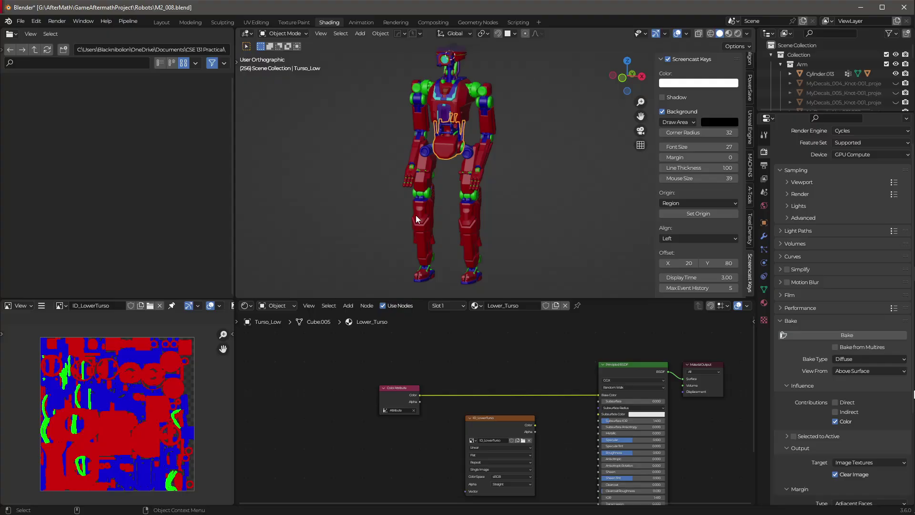
scroll(460, 147, "up", 4)
left_click(468, 153)
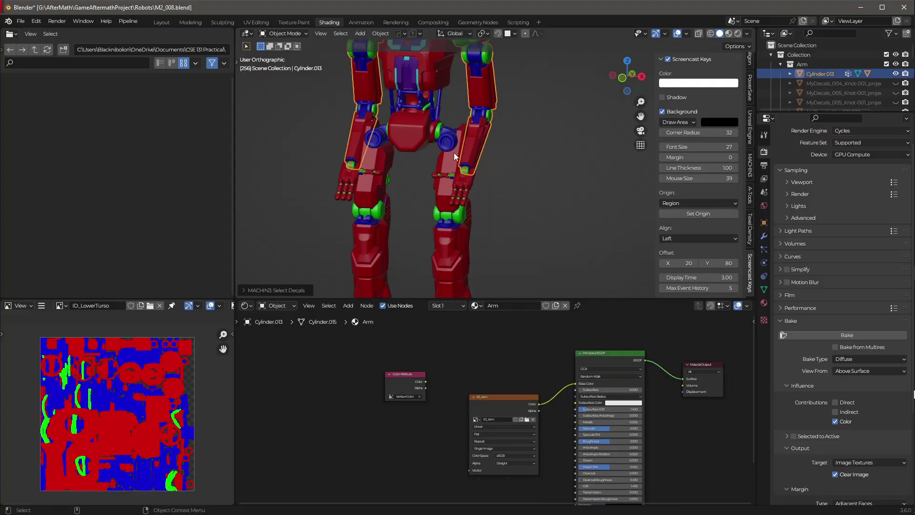
left_click(448, 144)
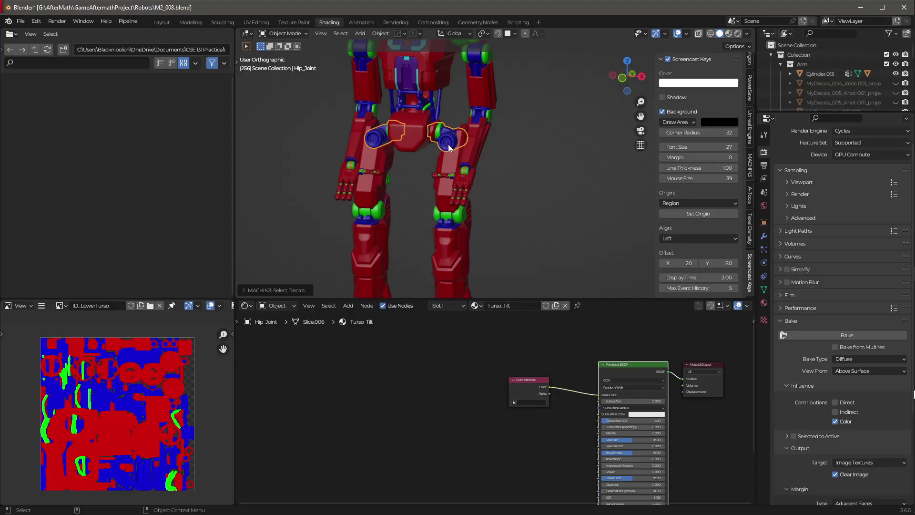
left_click_drag(524, 393, 453, 392)
left_click_drag(626, 374, 565, 370)
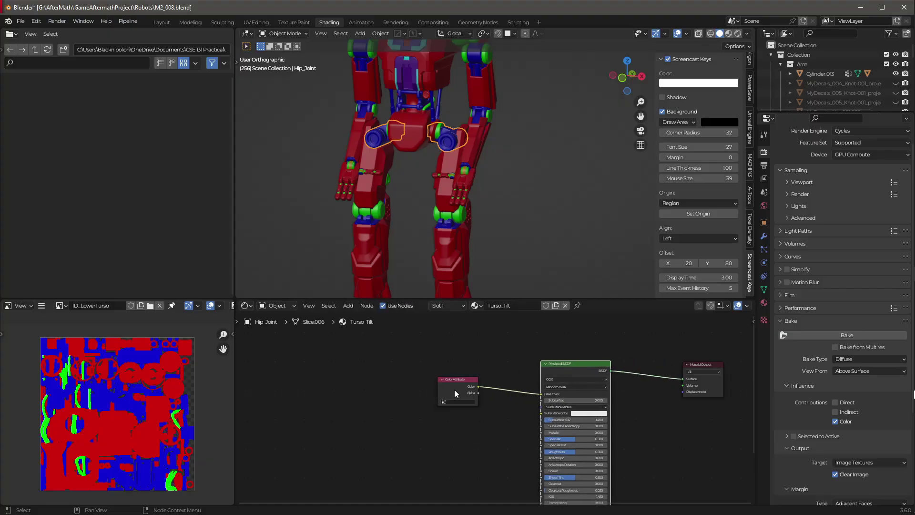
left_click_drag(454, 390, 436, 393)
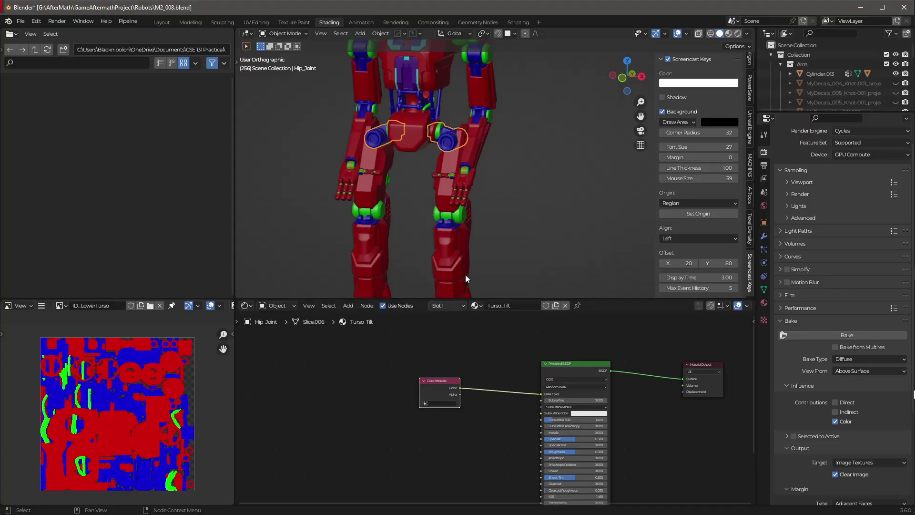
Isolate the hip joint by hiding all other objects and enter Edit Mode on it.
middle_click_drag(425, 195, 459, 196)
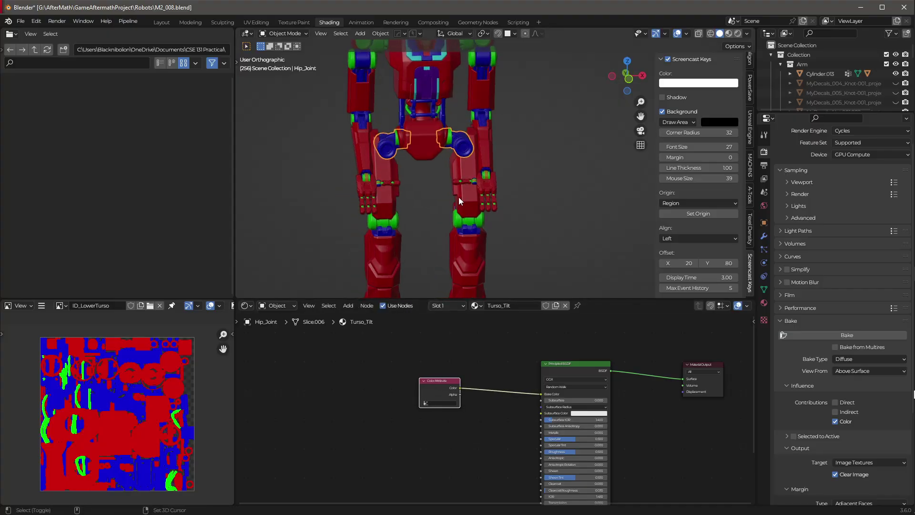
key("shift+h")
middle_click_drag(447, 145, 484, 171, "shift")
scroll(444, 197, "up", 5)
key("Tab")
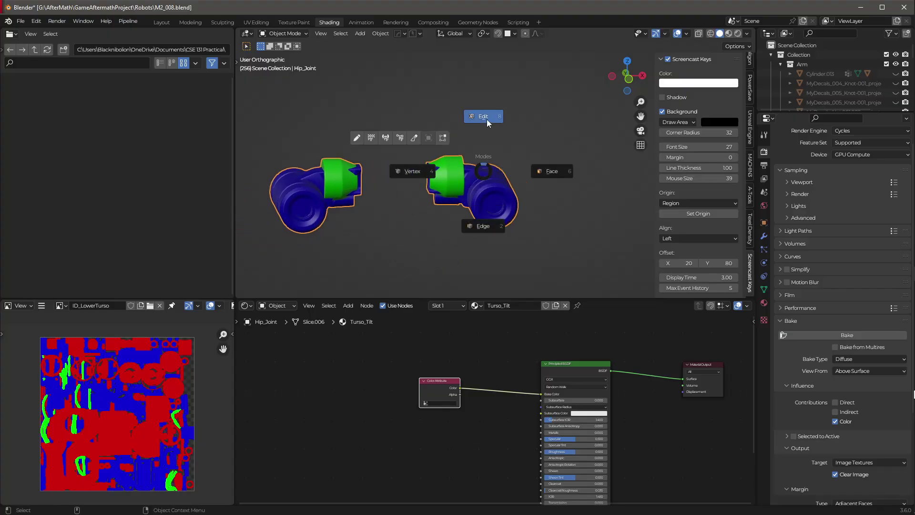
left_click(488, 123)
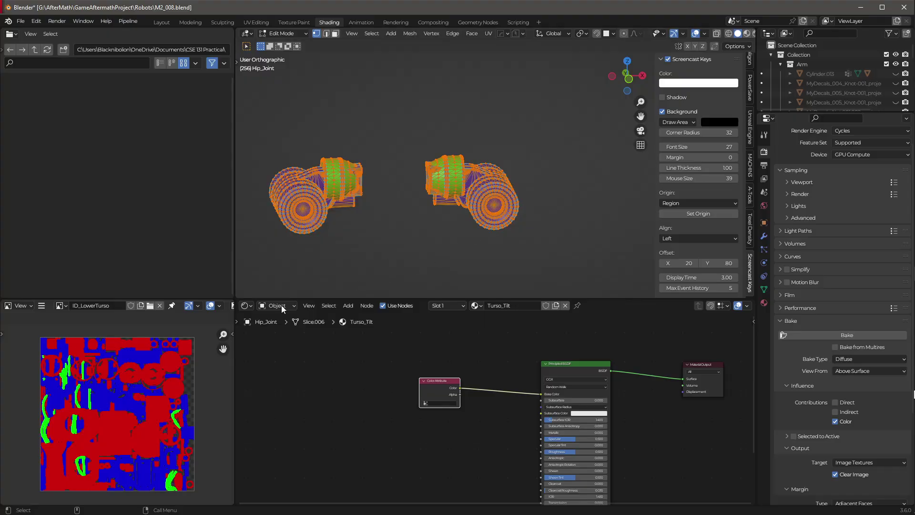
Unlink the ID_LowerTurso image from the image editor and switch that area to the UV Editor.
left_click(159, 305)
key("alt+o")
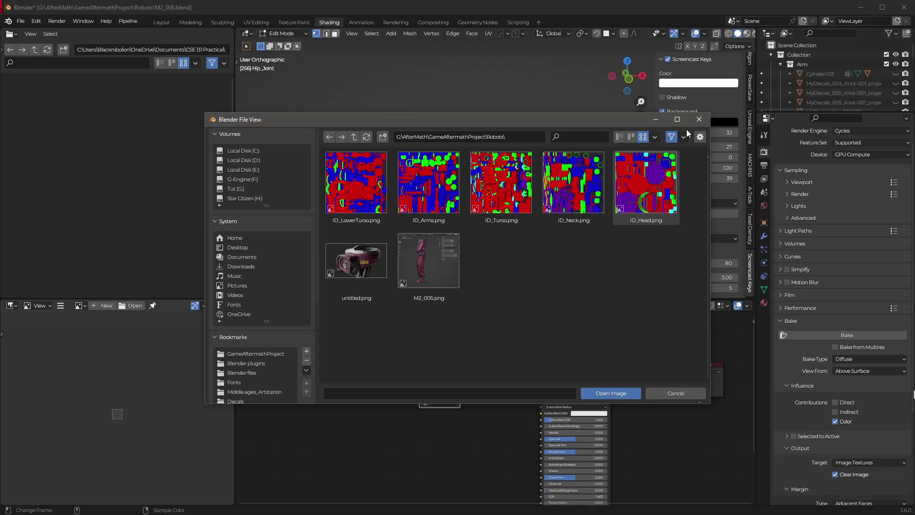
left_click(699, 119)
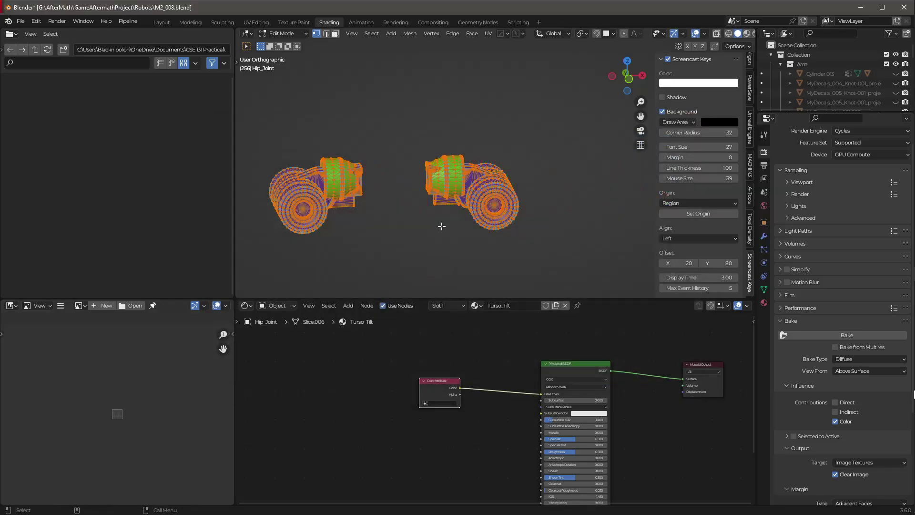
left_click(26, 308)
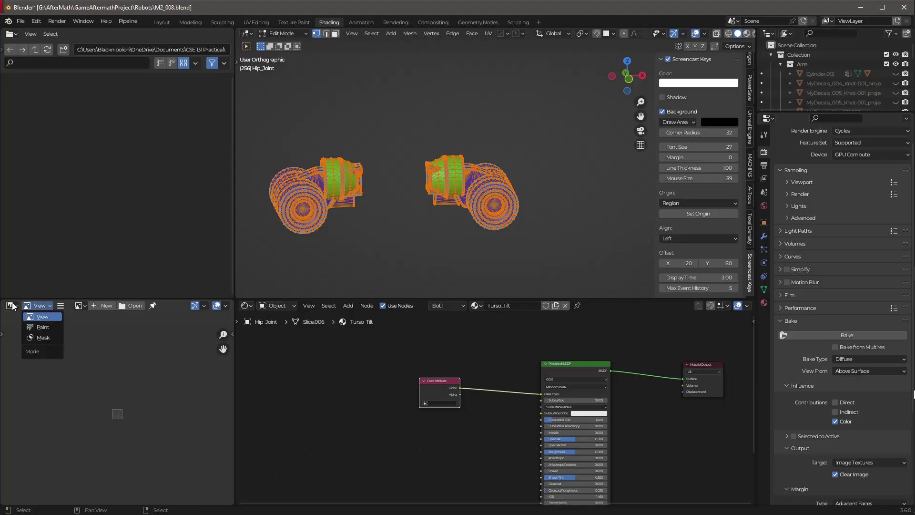
left_click(12, 306)
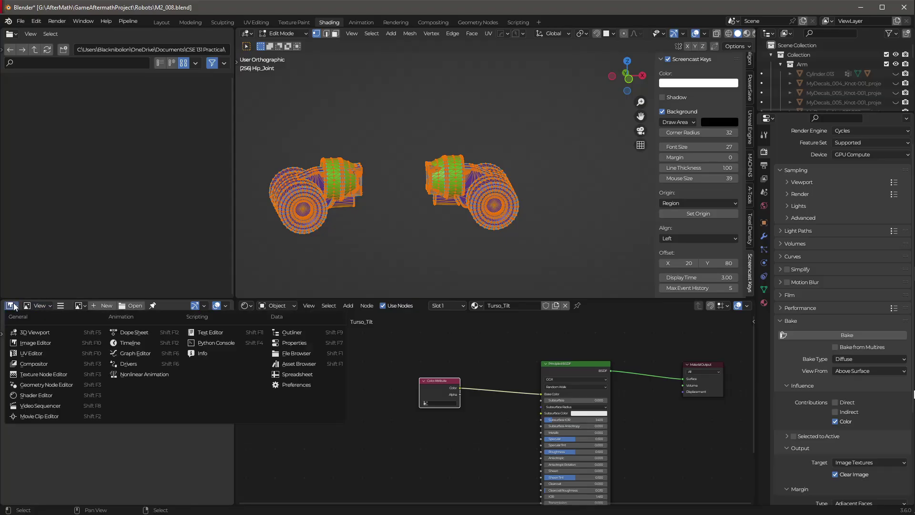
left_click(39, 355)
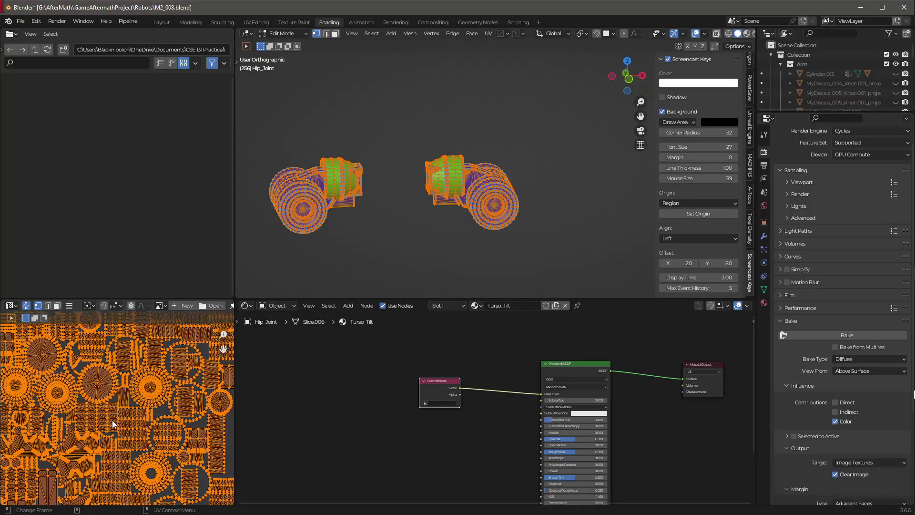
scroll(112, 420, "down", 2)
Save the file and select only the linked mesh of the blue cylindrical part on one hip joint.
middle_click_drag(466, 209, 498, 258)
key("ctrl+s")
key("alt+a")
scroll(517, 221, "up", 4)
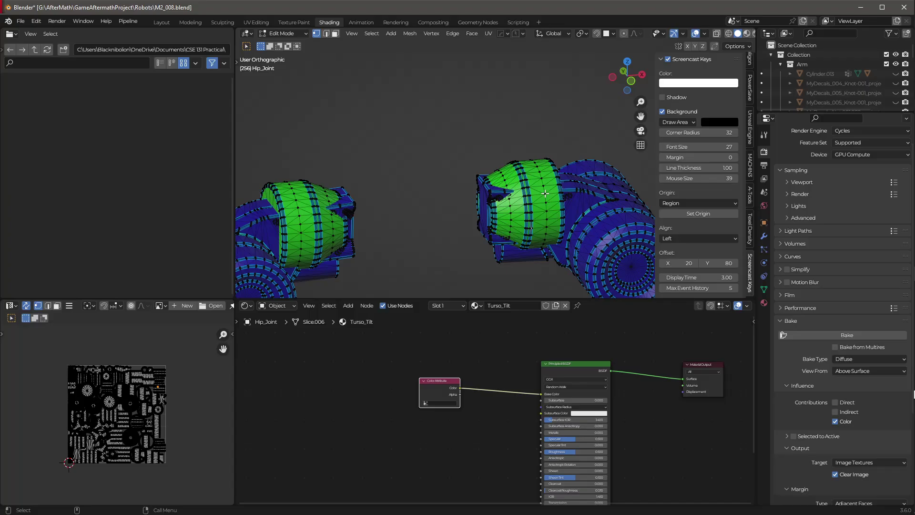
middle_click_drag(591, 221, 536, 211)
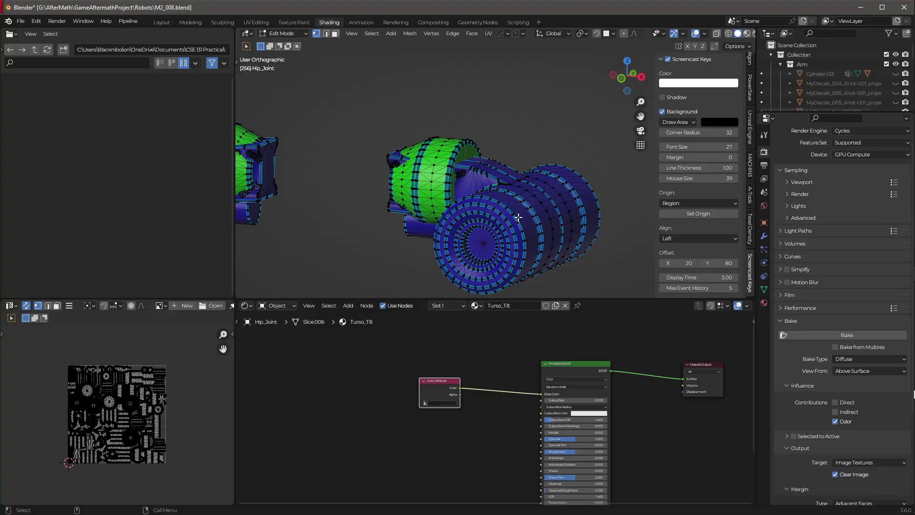
key("l")
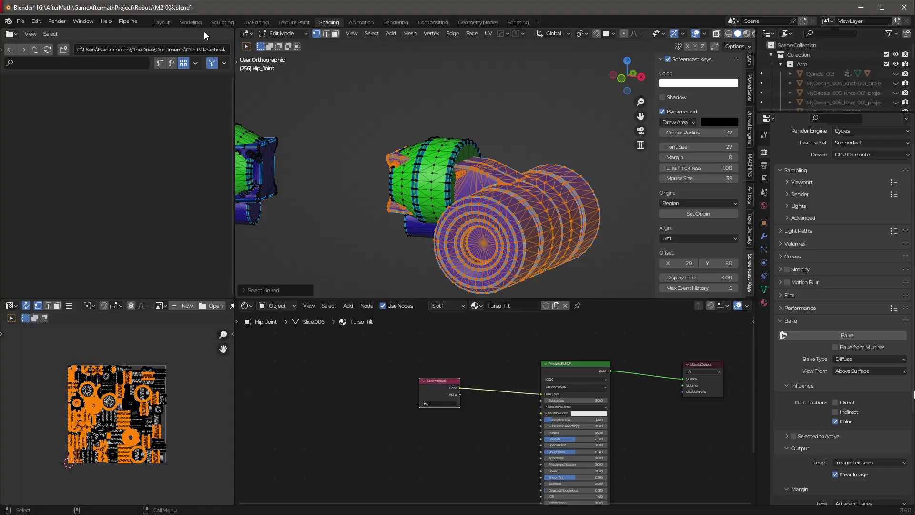
Switch the hip joint to Vertex Paint mode and examine the selected blue part beside the green barrel from several angles.
left_click(293, 33)
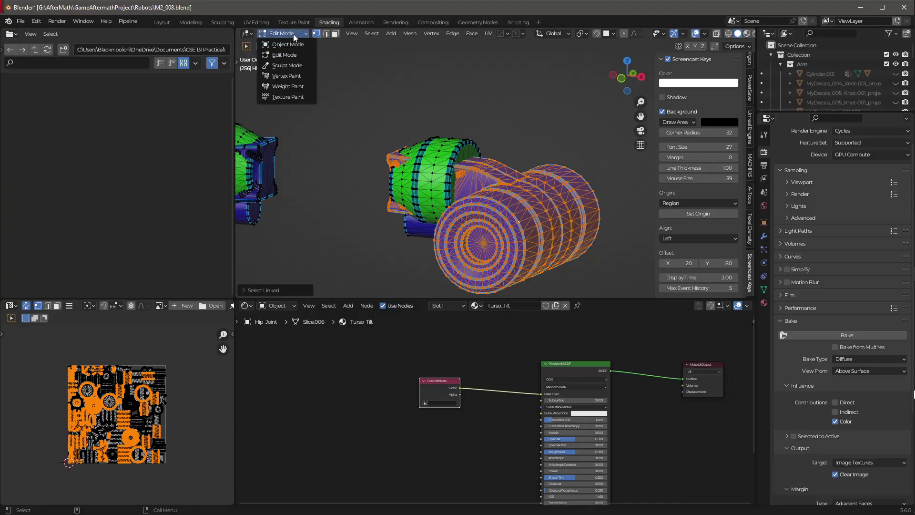
left_click(294, 78)
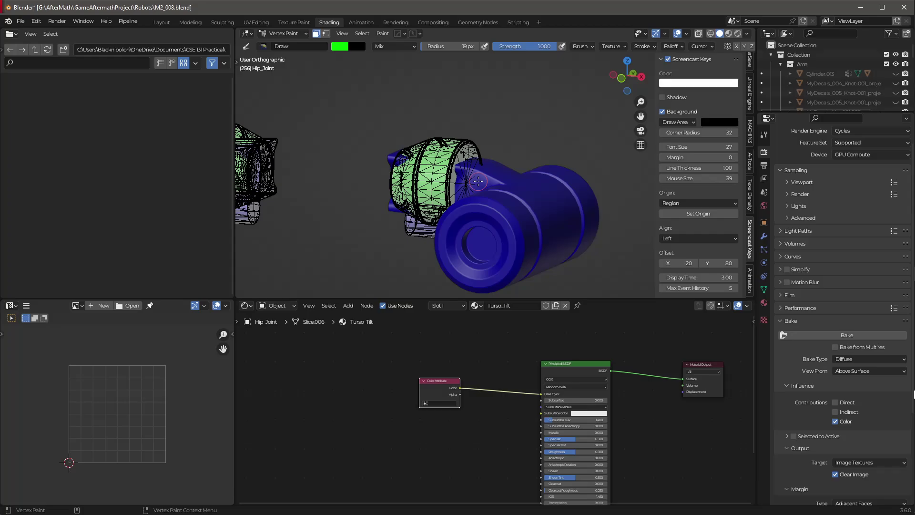
middle_click_drag(478, 181, 536, 193)
middle_click_drag(536, 193, 403, 153, "shift")
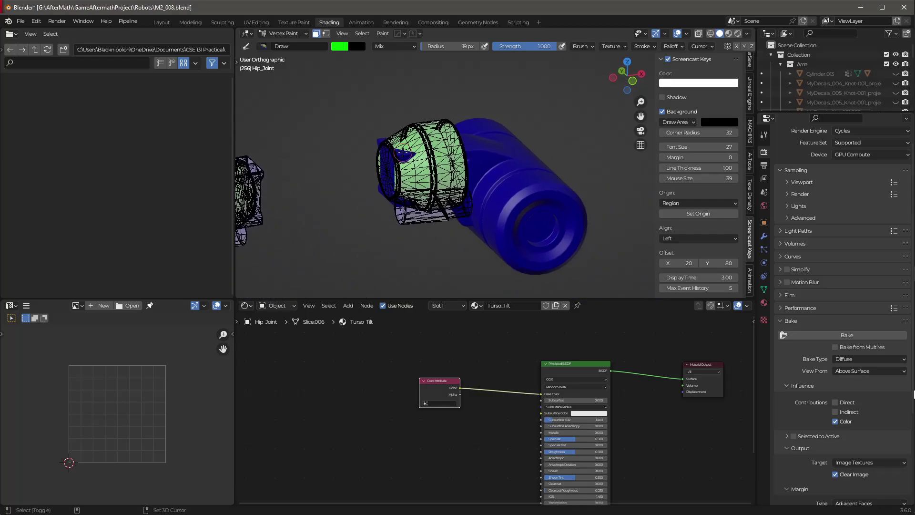
mouse_move(457, 180)
middle_mouse_down()
mouse_move(487, 173)
mouse_move(475, 177)
middle_mouse_up()
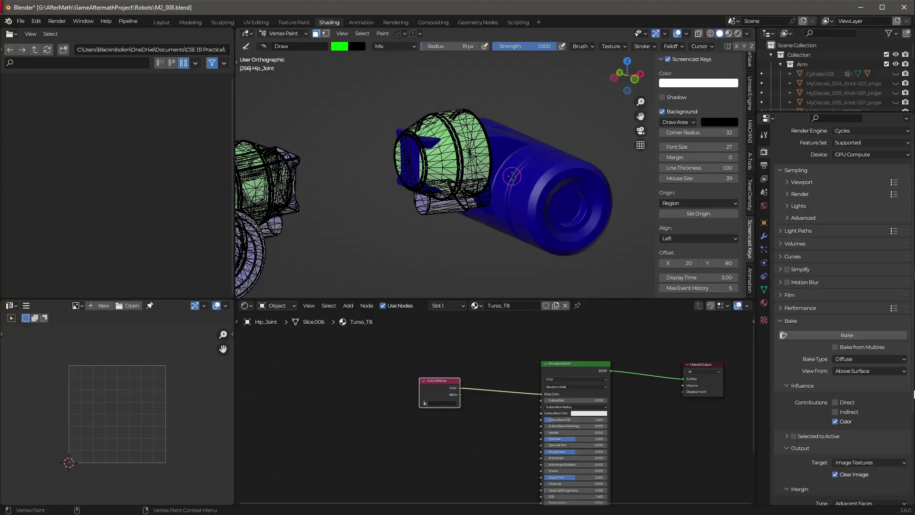
middle_click_drag(512, 176, 462, 179)
scroll(461, 179, "up", 3)
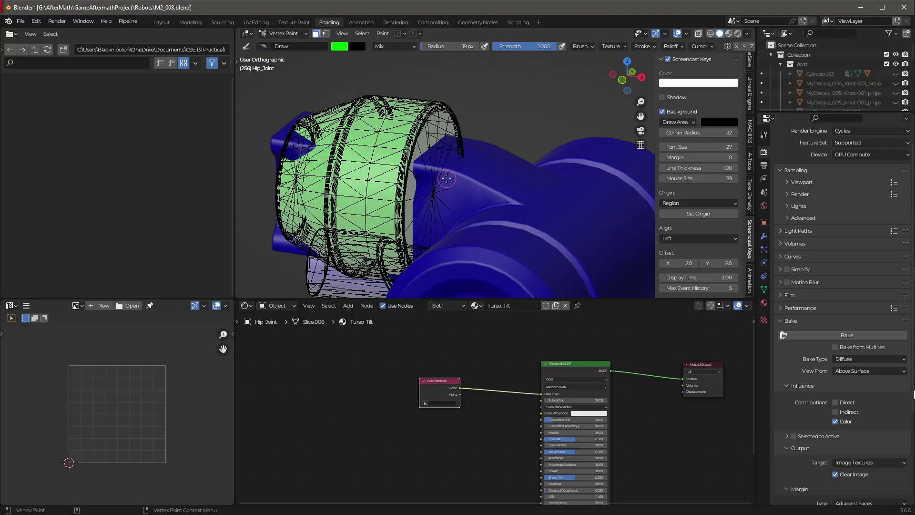
scroll(446, 178, "down", 4)
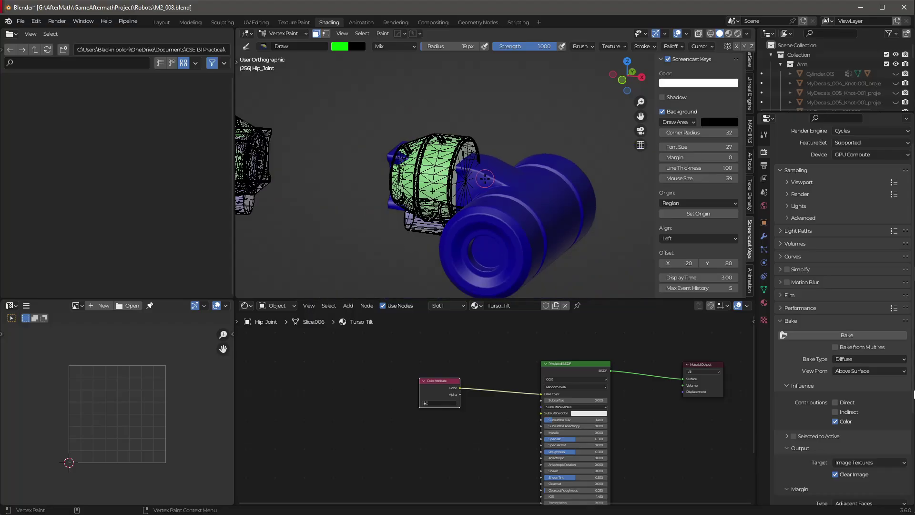
middle_click_drag(484, 180, 533, 178)
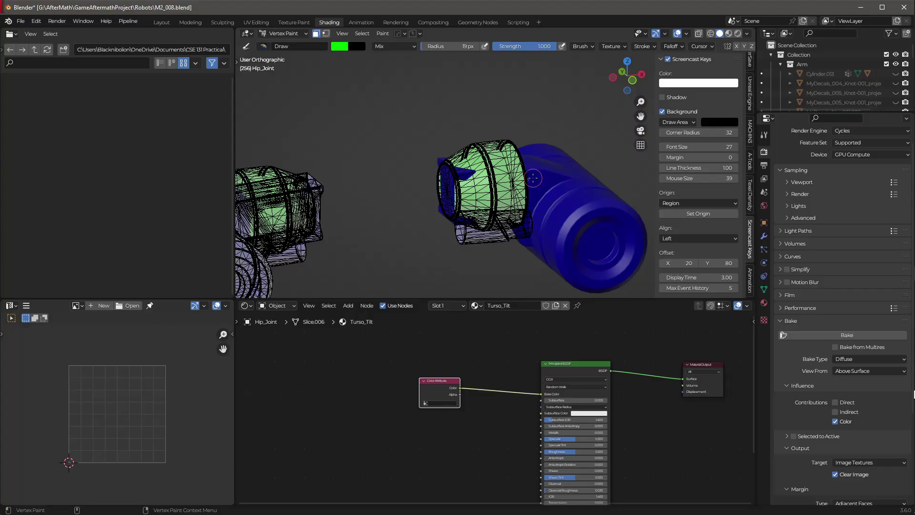
Save the file and move the Color Attribute node farther away from the Principled BSDF node.
key("ctrl+s")
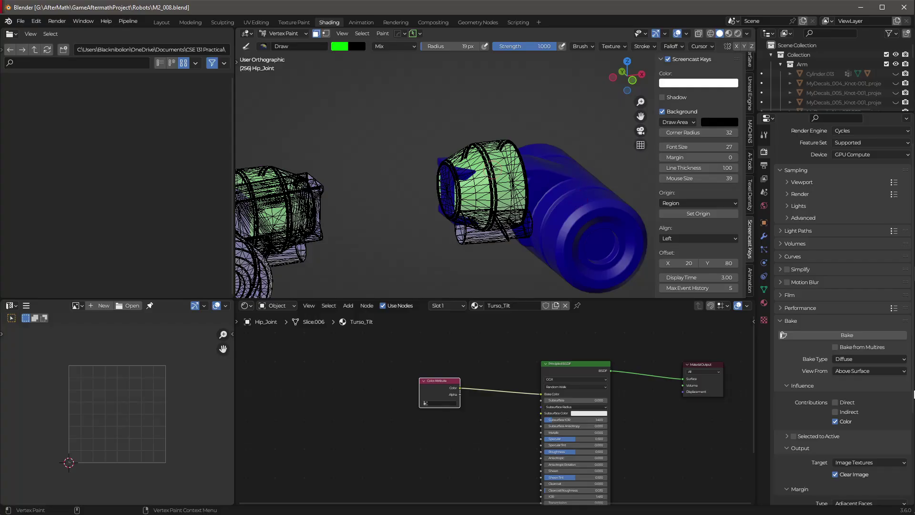
mouse_move(482, 191)
middle_mouse_down()
mouse_move(439, 181)
mouse_move(422, 198)
mouse_move(445, 167)
middle_mouse_up()
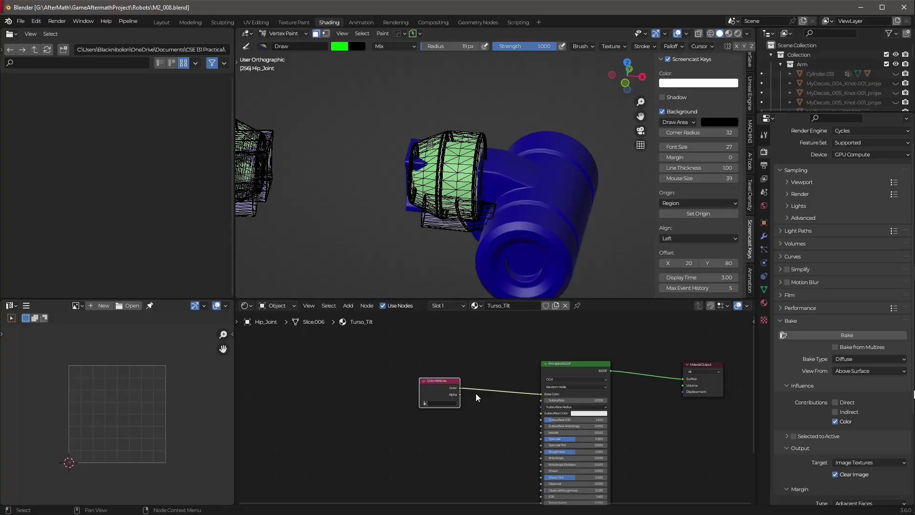
left_click_drag(434, 391, 377, 394)
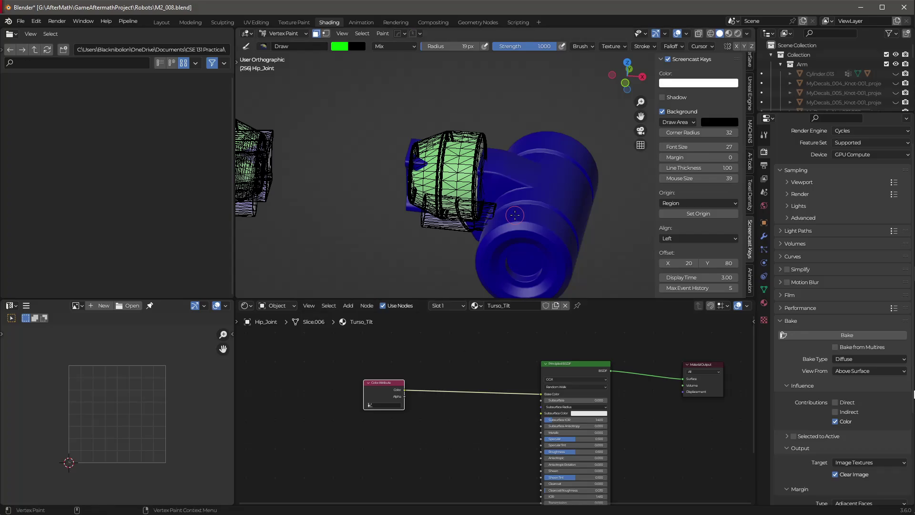
scroll(486, 188, "up", 2)
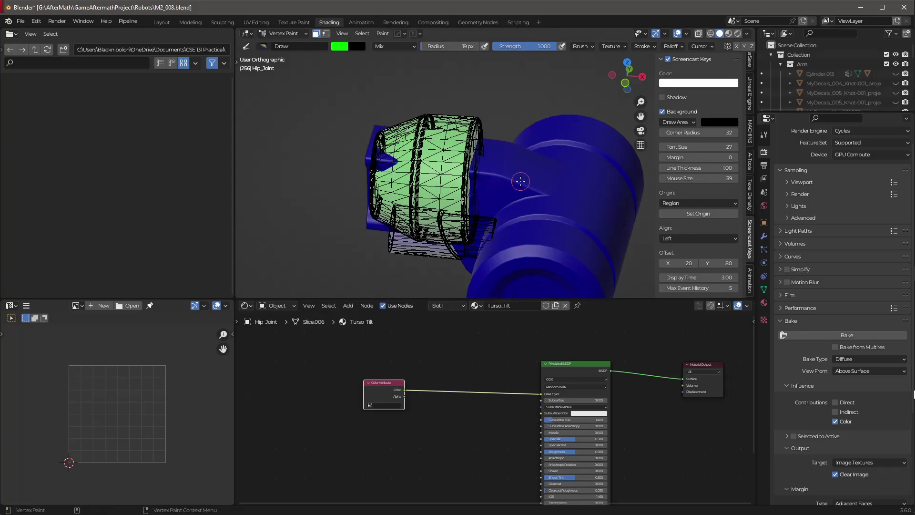
scroll(521, 181, "down", 2)
middle_click_drag(521, 181, 515, 159)
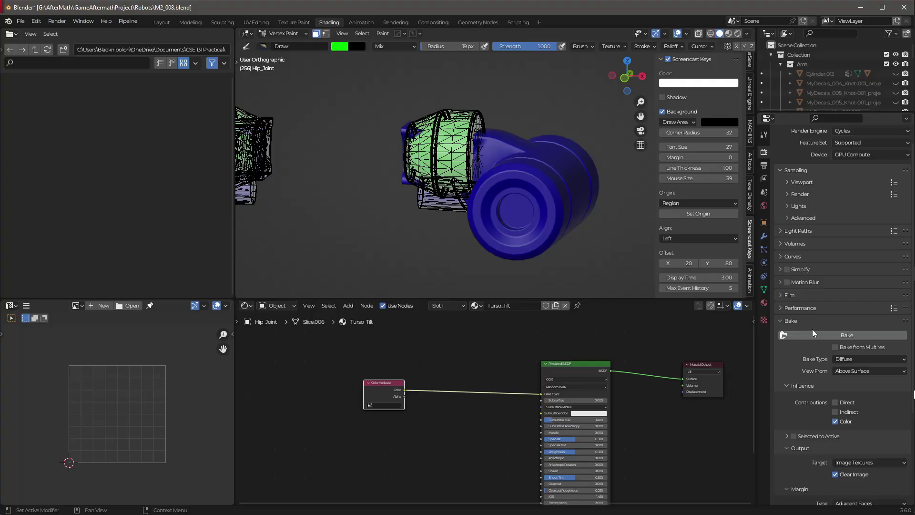
Add a black colour attribute named Color to the hip joint mesh, with Vertex domain and Byte Color data type.
left_click(764, 289)
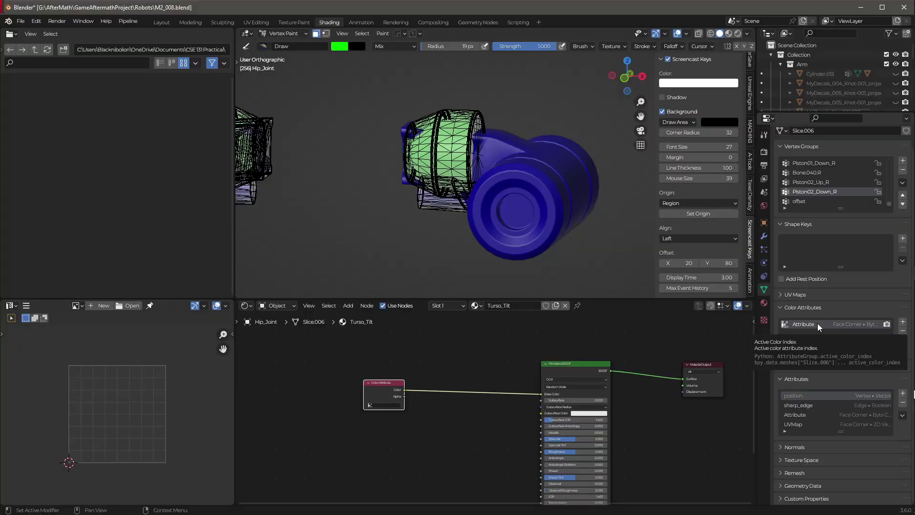
left_click(903, 322)
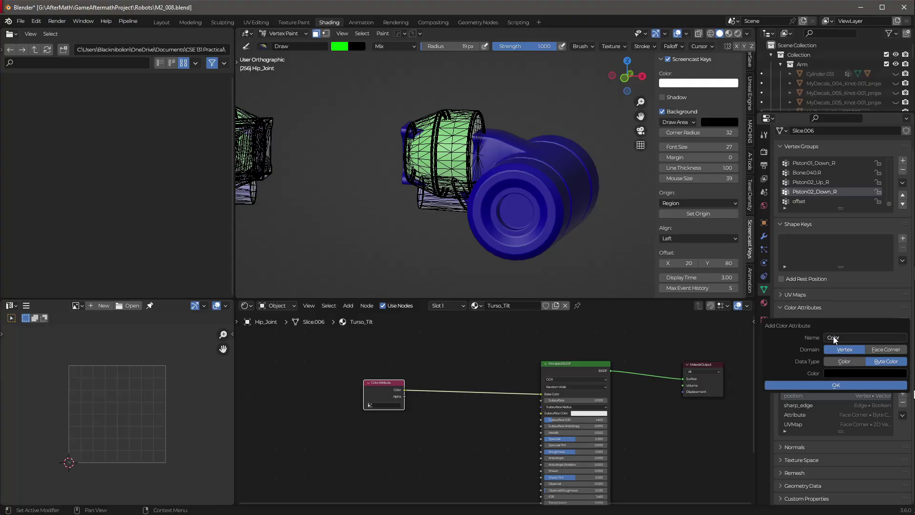
left_click(831, 386)
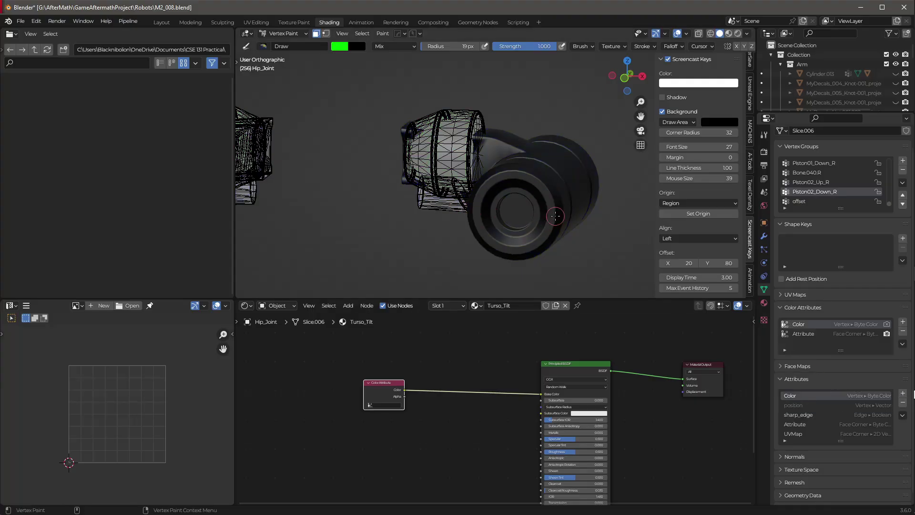
key("Tab")
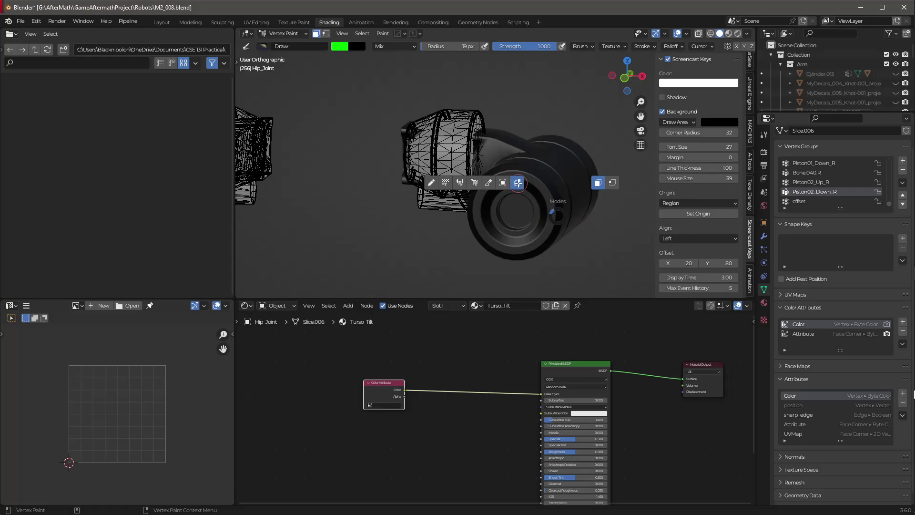
left_click(489, 182)
key("Tab")
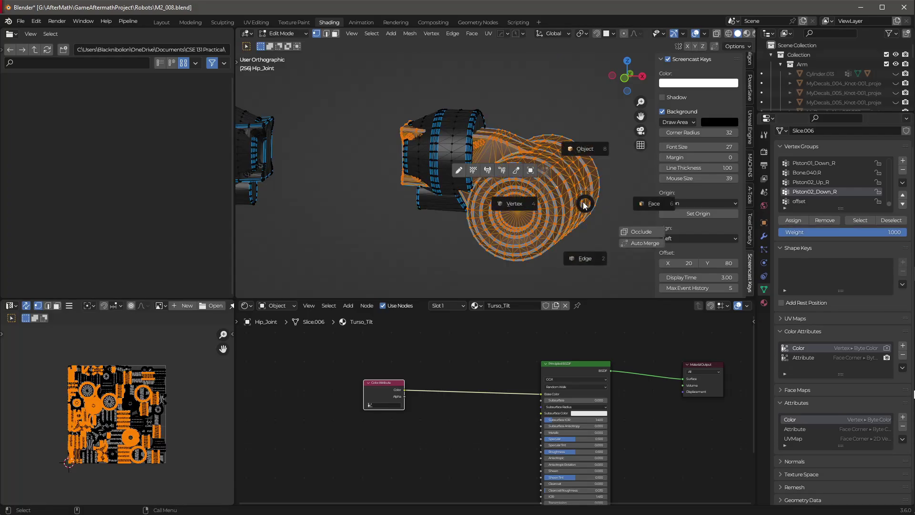
left_click(503, 171)
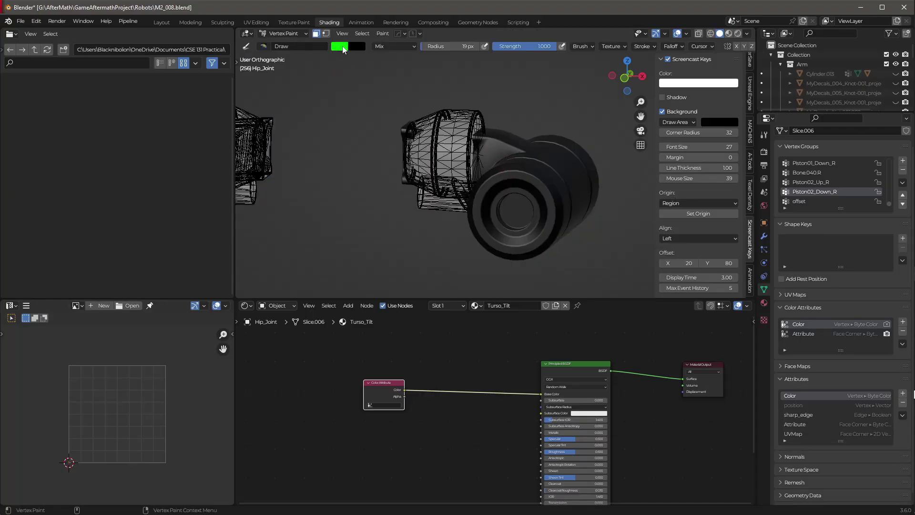
Choose magenta as the brush colour in the tool settings and add it to Palette.001.
left_click(765, 136)
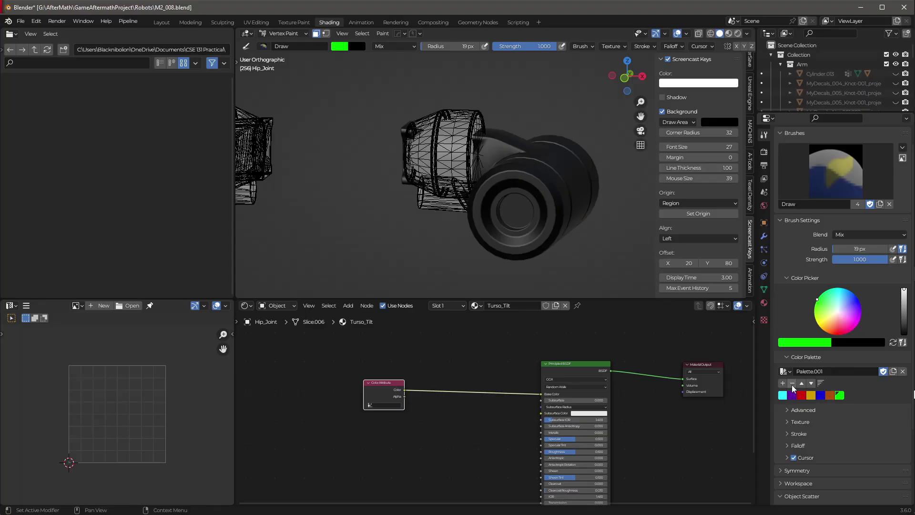
left_click(859, 322)
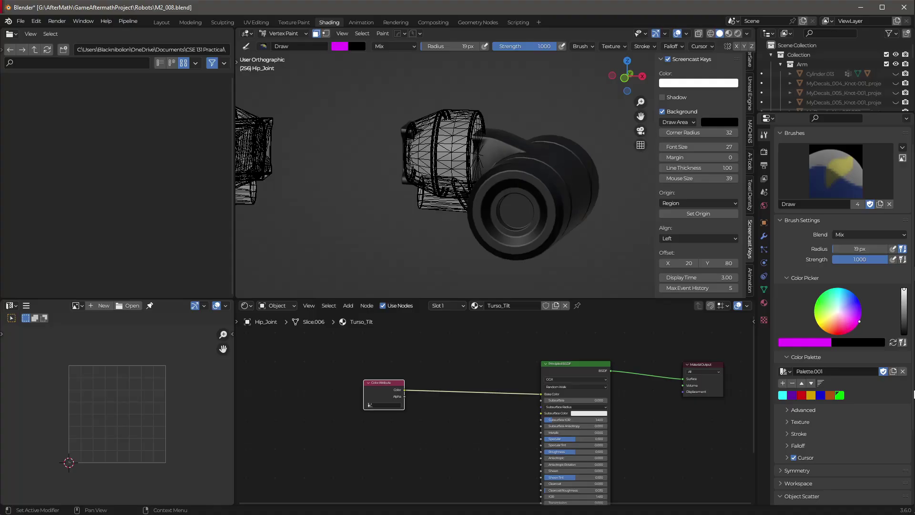
left_click(785, 384)
Fill the selected cylindrical part with the green palette colour using Set Vertex Colors.
left_click(840, 396)
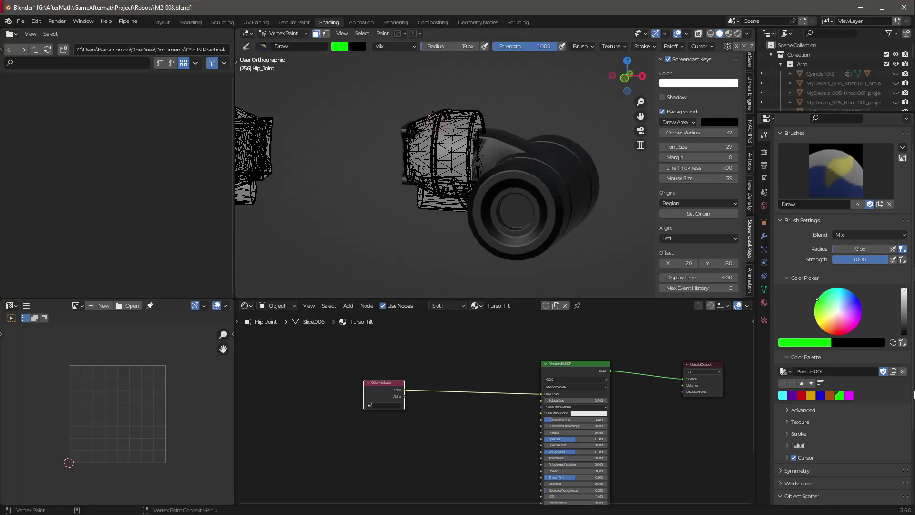
left_click(382, 34)
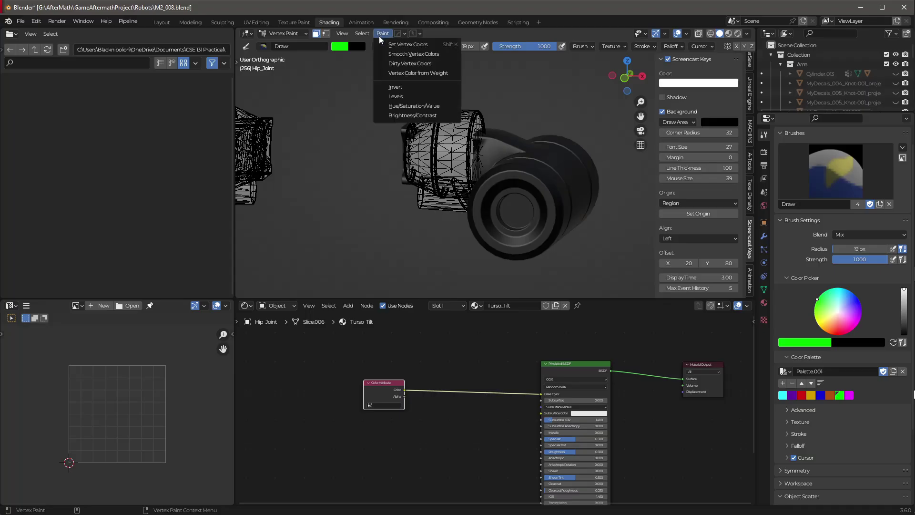
left_click(406, 45)
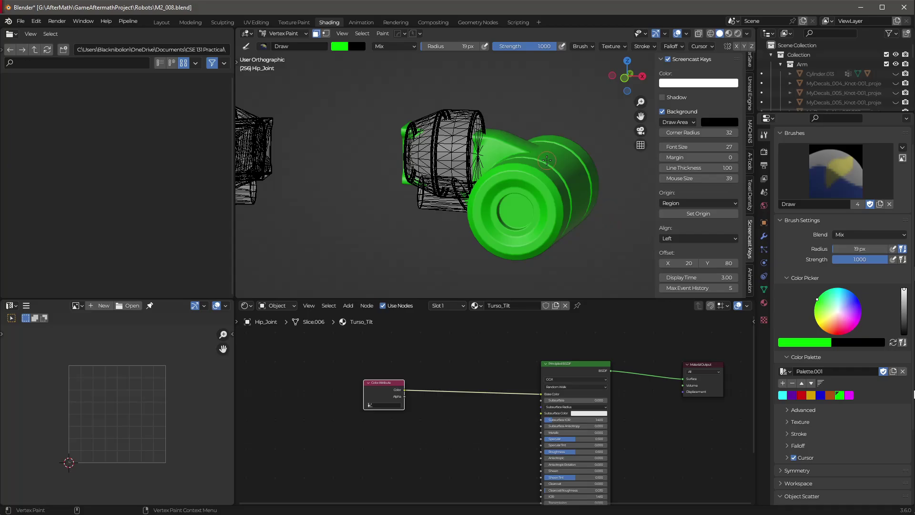
Fill the selected cylindrical part of the hip joint with the blue palette colour.
left_click(821, 395)
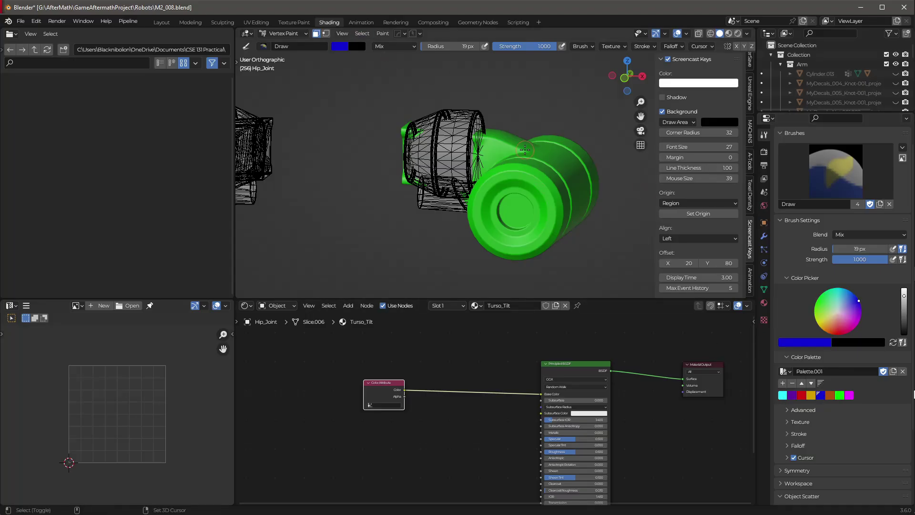
key("shift+k")
middle_click_drag(484, 155, 489, 162)
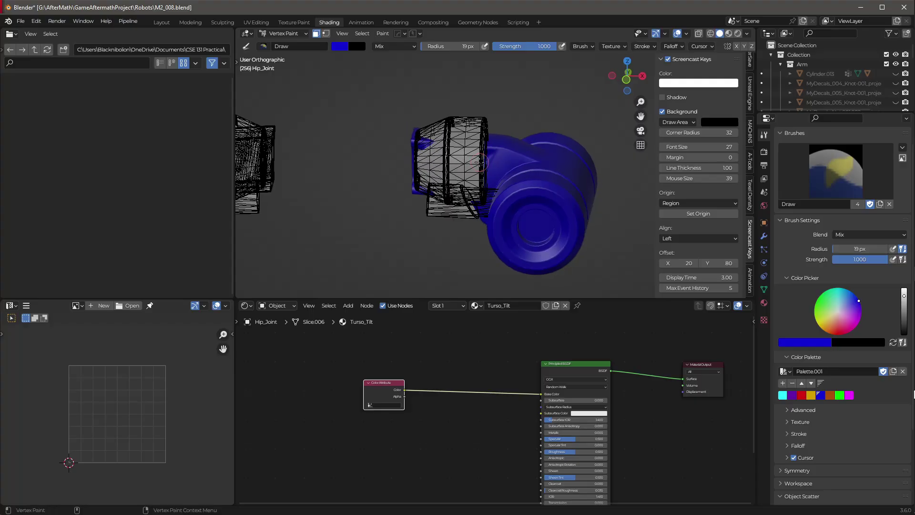
In Edit Mode, replace the selection with the linked mesh of the matching cylindrical part on the opposite hip joint.
key("Tab")
left_click(439, 100)
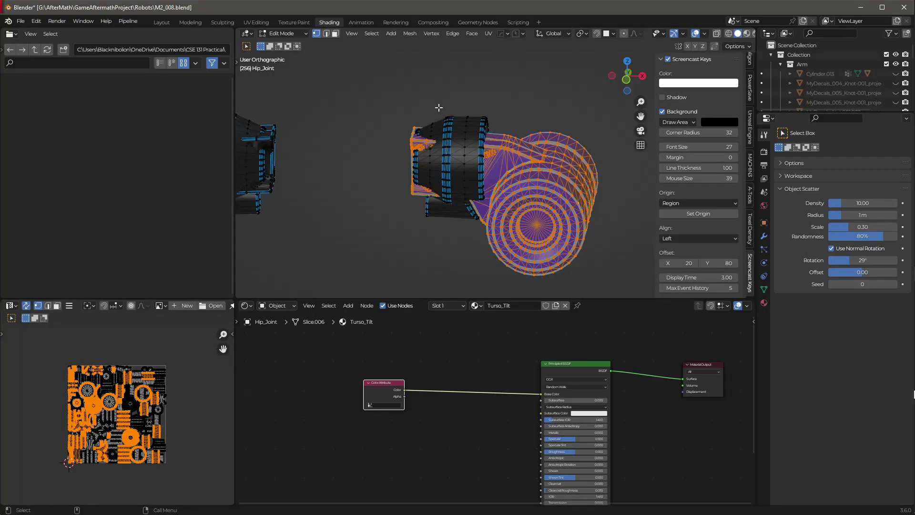
scroll(465, 140, "down", 4)
scroll(467, 141, "up", 2)
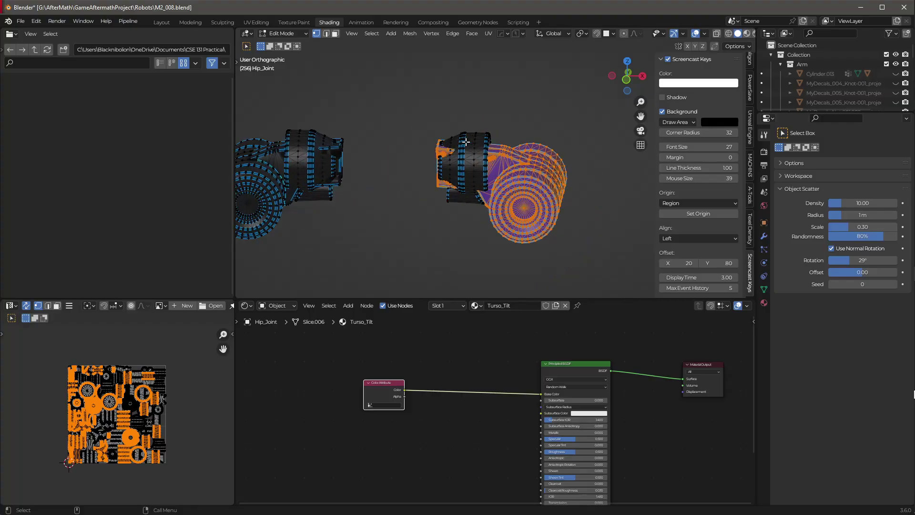
middle_click_drag(385, 169, 469, 170, "shift")
left_click(350, 179)
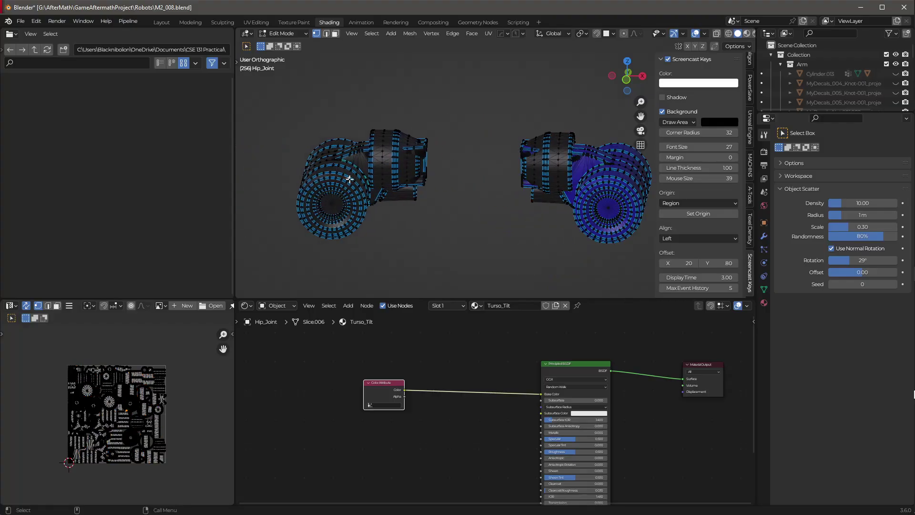
key("l")
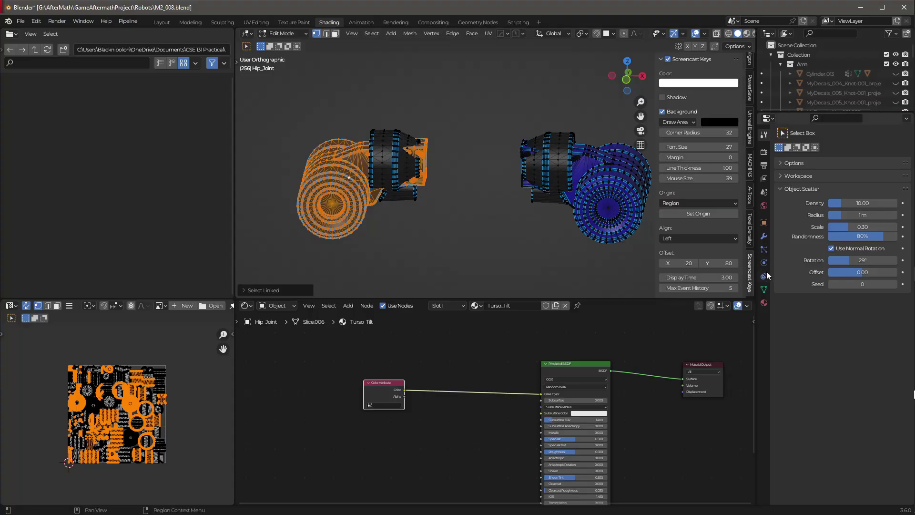
Return to Vertex Paint mode, save the file and fill the selected opposite cylindrical part with blue.
key("ctrl+Tab")
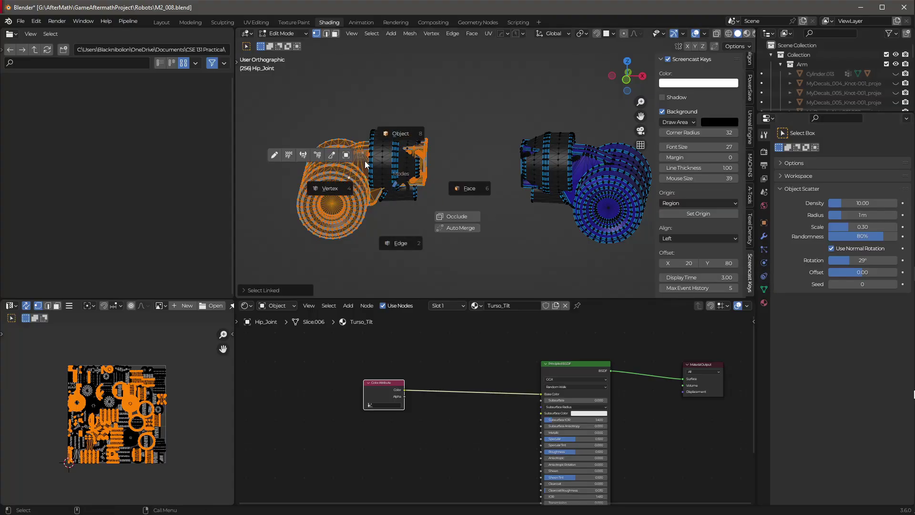
left_click(319, 154)
key("ctrl+s")
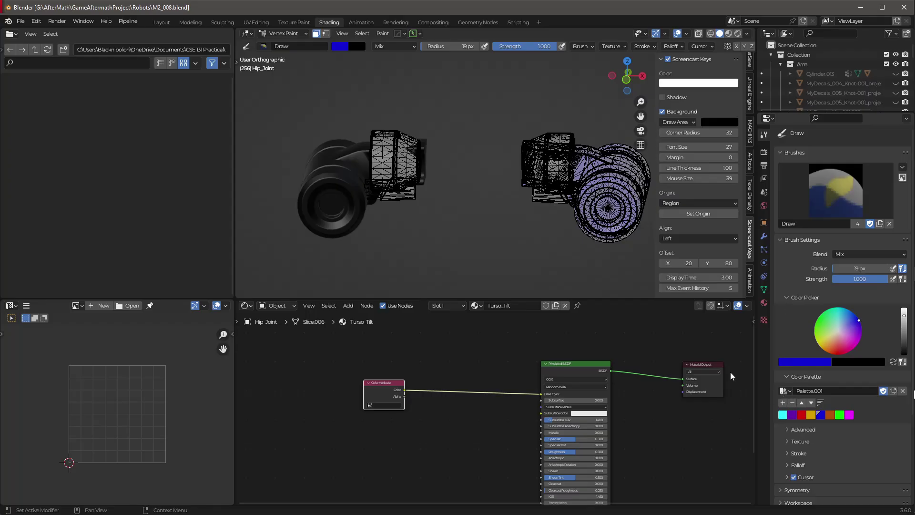
key("shift+k")
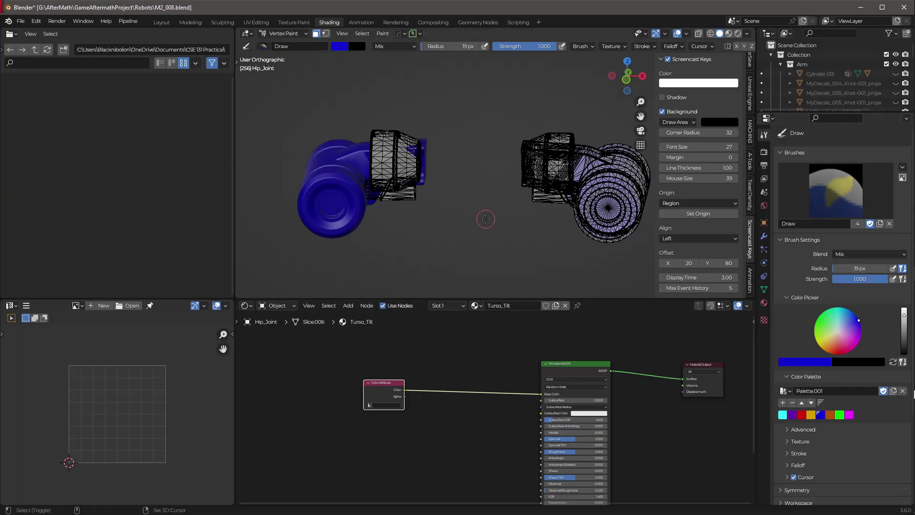
In Edit Mode, select only the linked meshes of both barrels and the small parts beneath them.
key("ctrl+Tab")
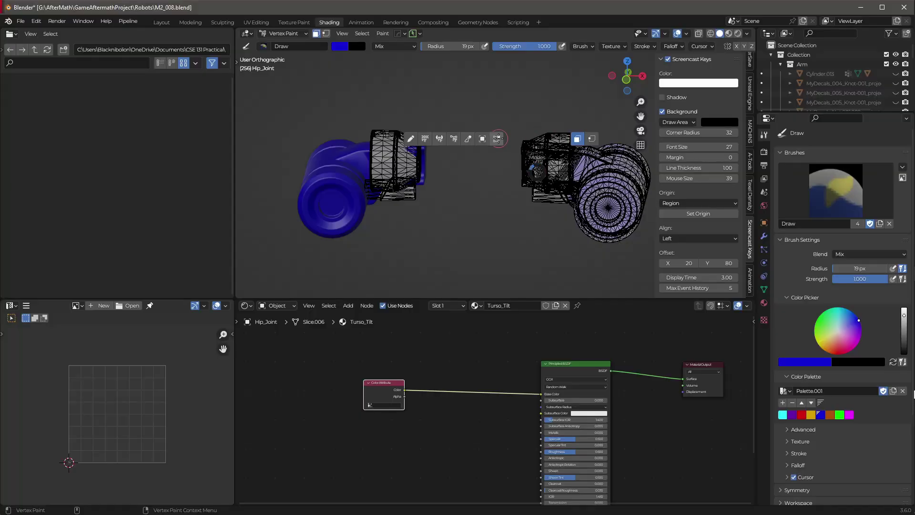
left_click(498, 138)
key("alt+a")
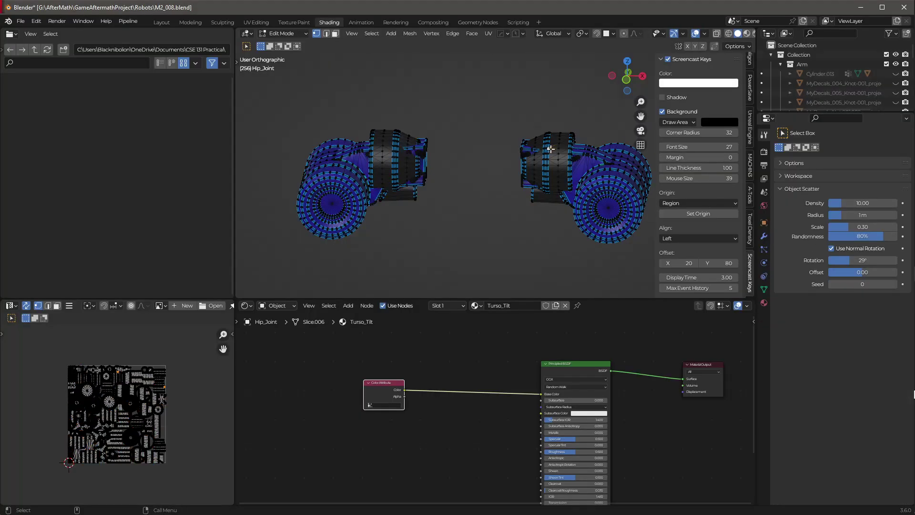
key("l")
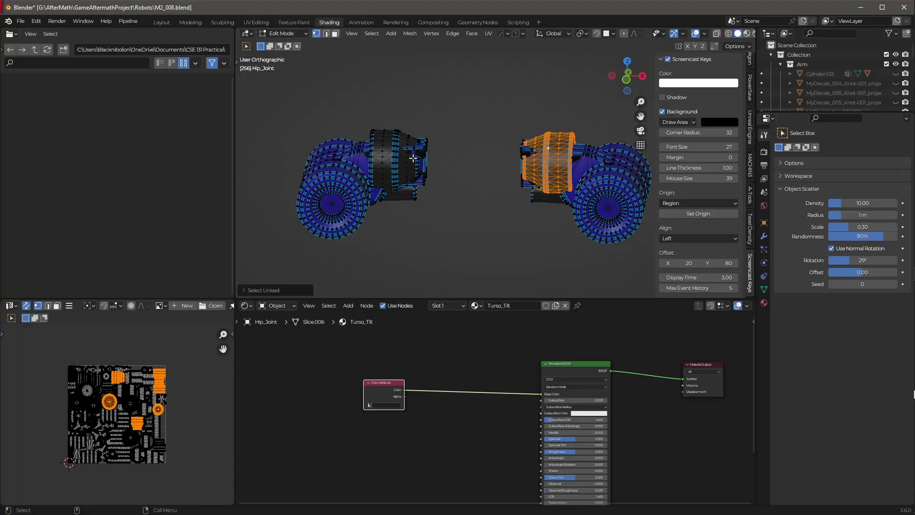
key("l")
middle_click_drag(439, 201, 410, 167)
key("l")
key("l")
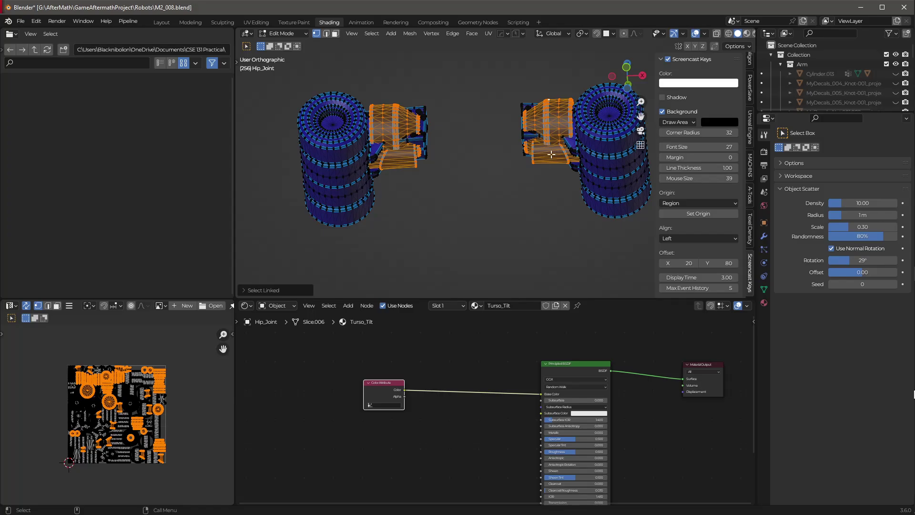
middle_click_drag(554, 158, 548, 219)
scroll(558, 236, "up", 2)
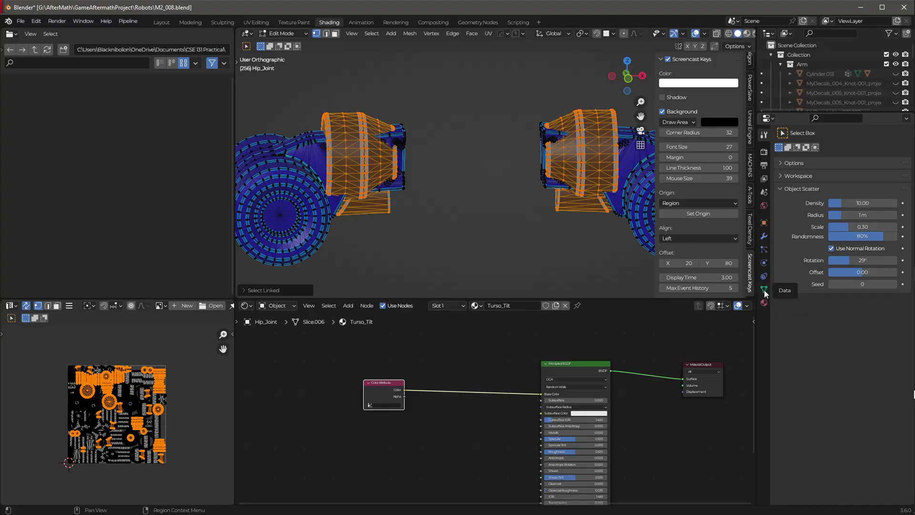
Switch to Vertex Paint mode and fill the selected barrels and small parts with the green palette colour.
key("Tab")
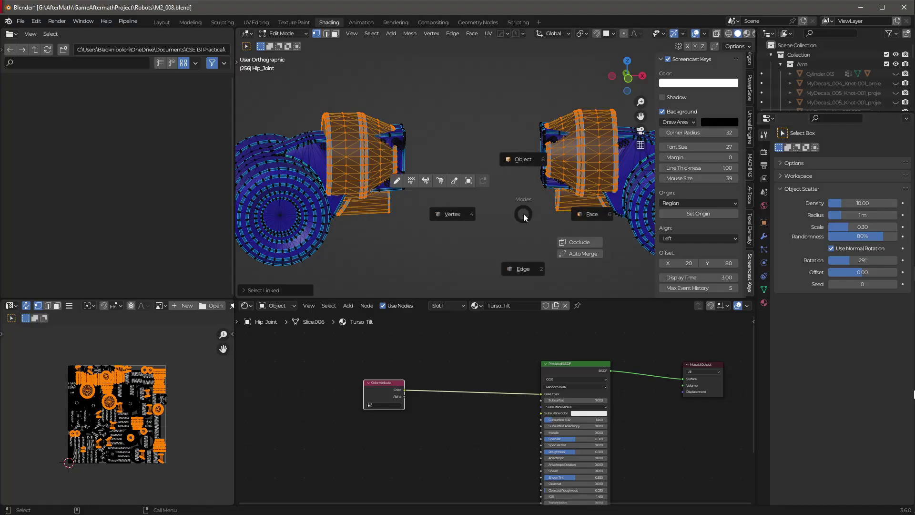
left_click(446, 185)
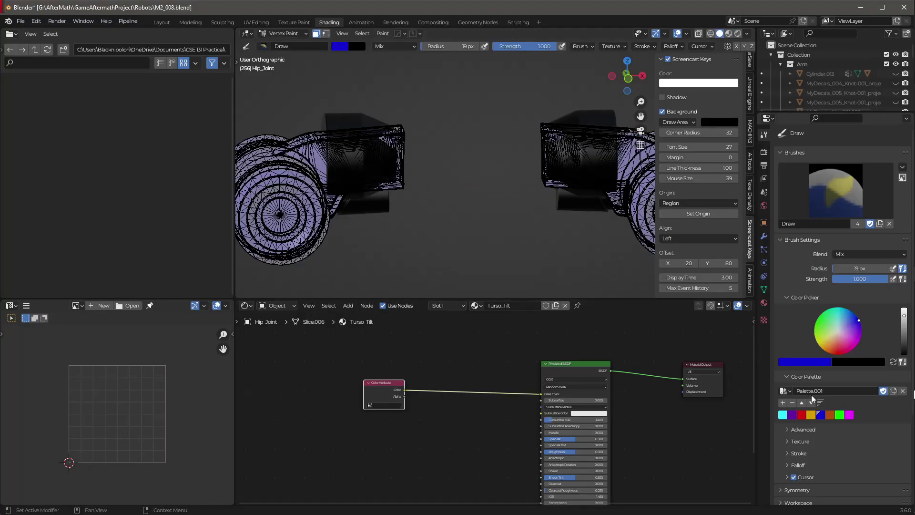
left_click(839, 415)
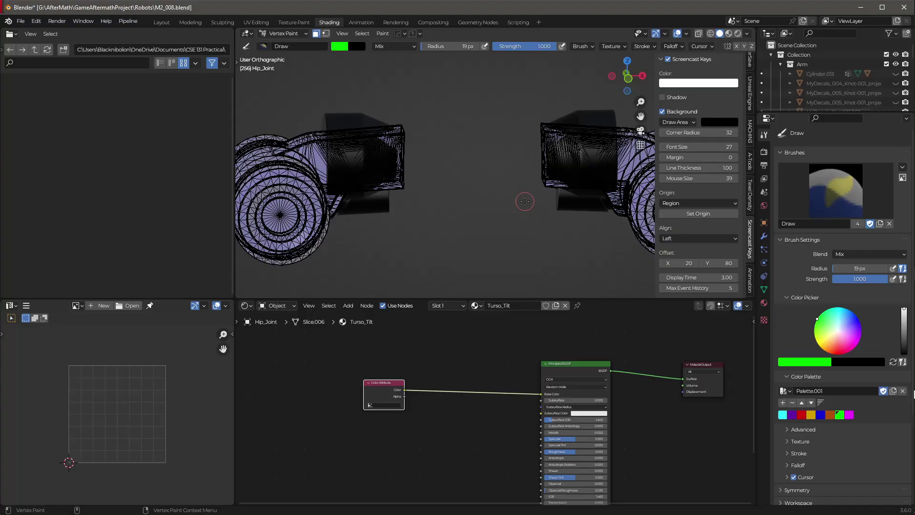
key("shift+k")
Switch the hip joint to Object Mode and inspect its blue and green vertex colours.
key("Tab")
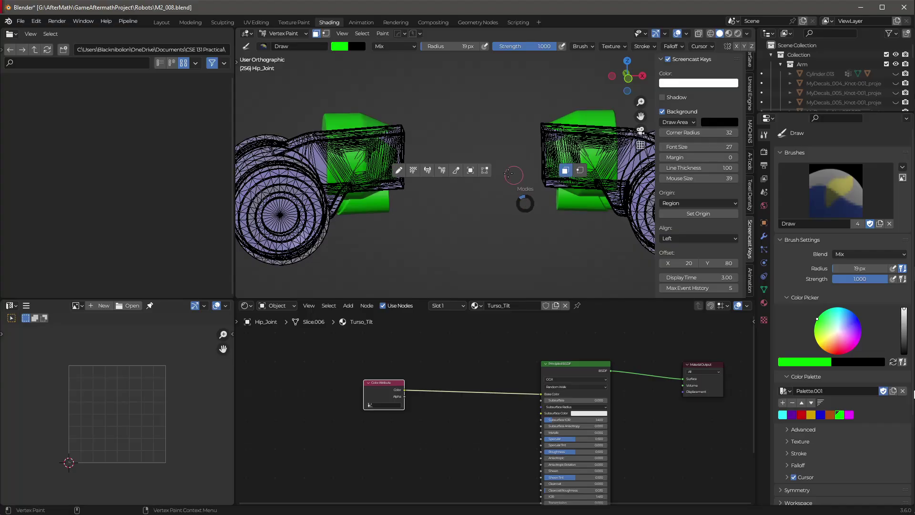
left_click(470, 170)
mouse_move(468, 170)
middle_mouse_down()
mouse_move(505, 192)
mouse_move(479, 208)
mouse_move(529, 195)
middle_mouse_up()
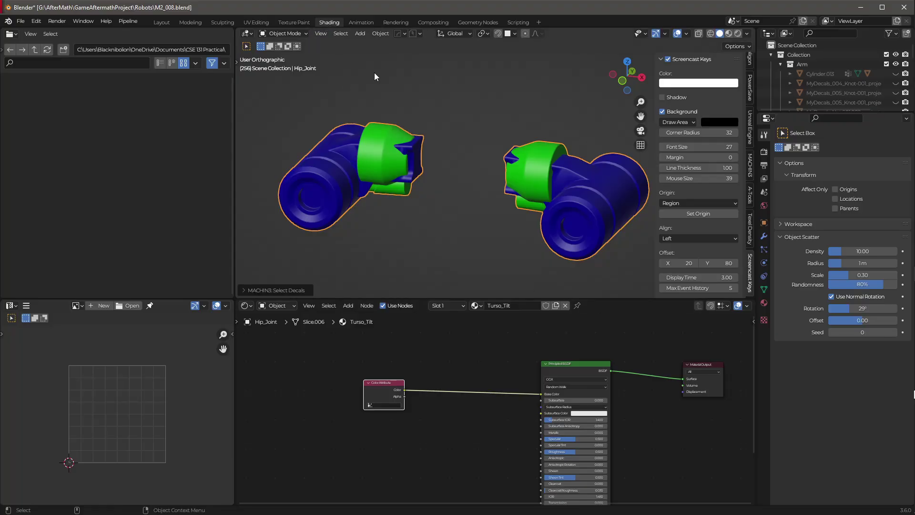
Preview the hip joint's material, tidy its shader nodes and assign the Color attribute to the Color Attribute node.
scroll(396, 411, "up", 2)
scroll(485, 403, "down", 2)
left_click_drag(383, 391, 376, 385)
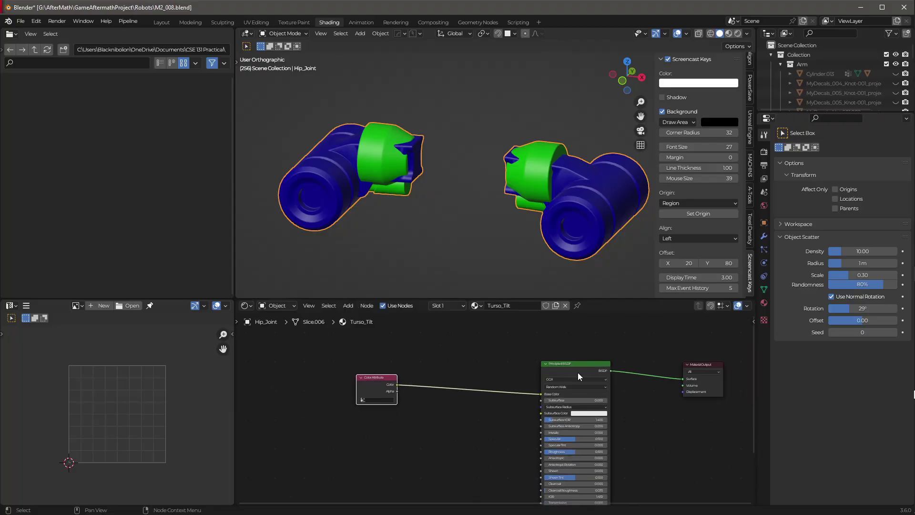
mouse_move(578, 374)
left_mouse_down()
mouse_move(565, 366)
mouse_move(578, 368)
left_mouse_up()
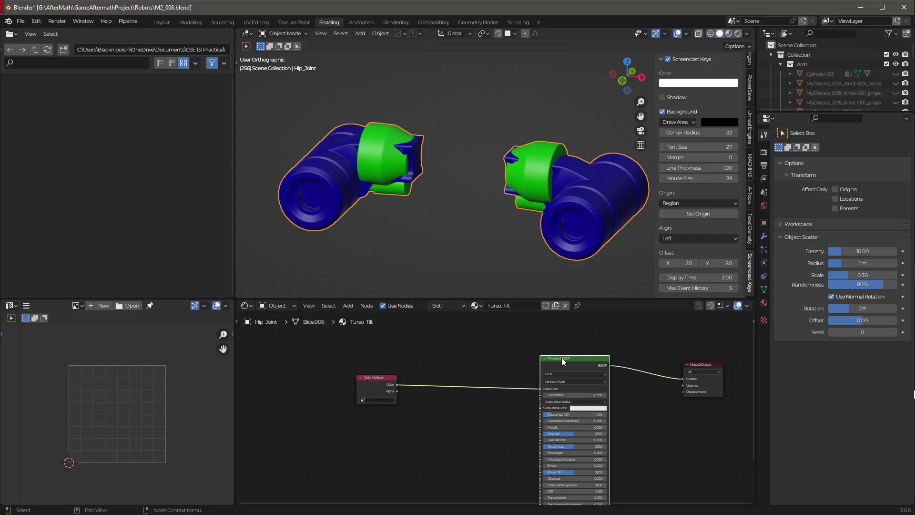
left_click(729, 34)
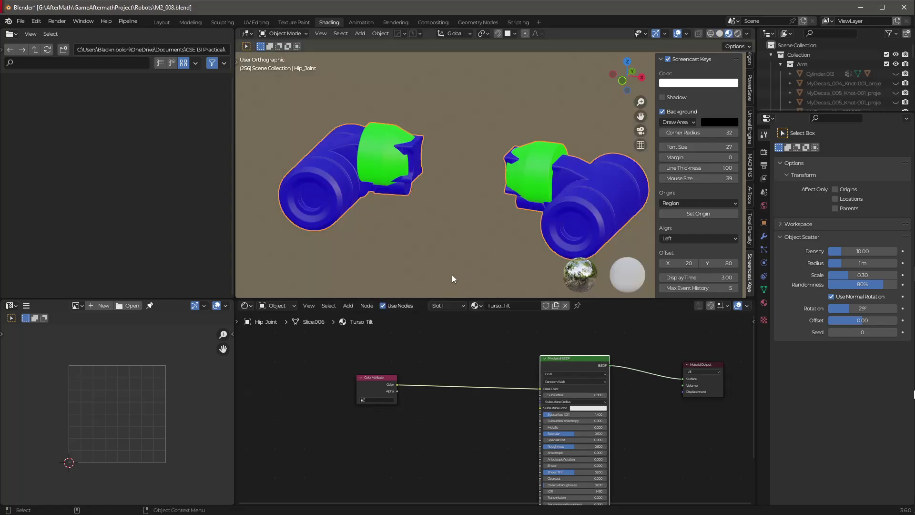
left_click(367, 411)
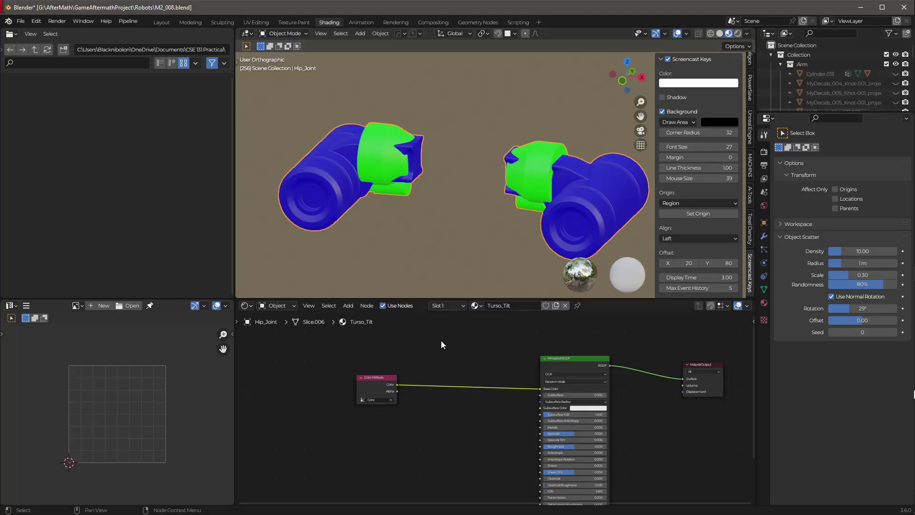
Add an Image Texture node to the Turso_Tilt material and start a new image for it.
scroll(481, 395, "down", 4)
scroll(484, 442, "up", 4)
key("shift+a")
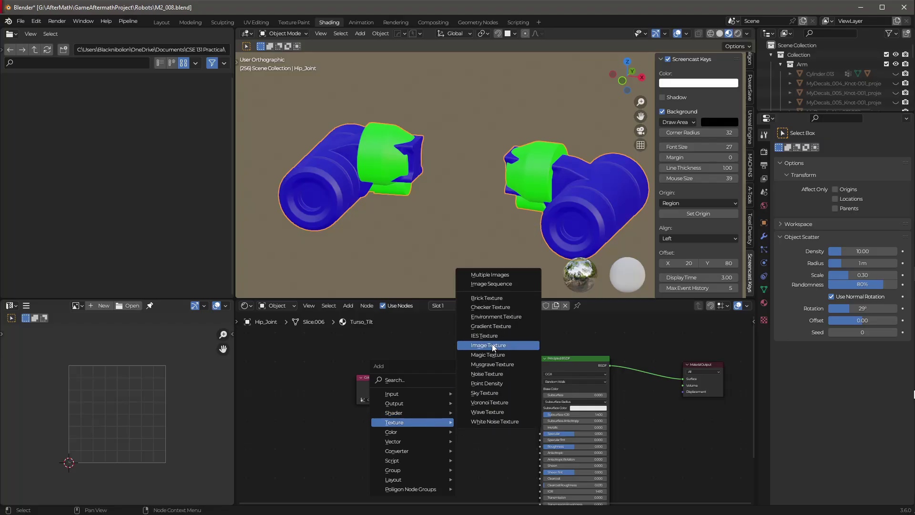
left_click(489, 346)
left_click(431, 404)
left_click(460, 428)
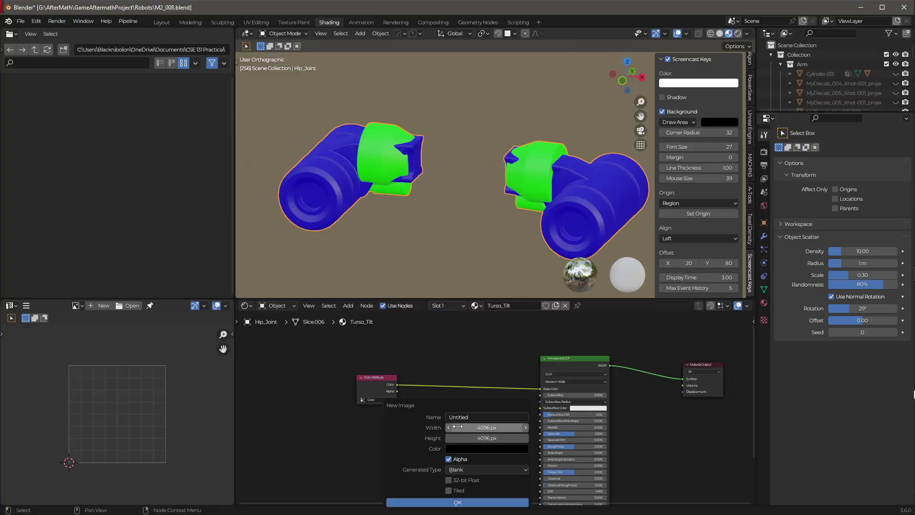
Name the new image ID_LegJoint, create it at 4096 × 4096 px and place its node beneath the colour link.
left_click(469, 417)
left_click(470, 417)
key("ctrl+a")
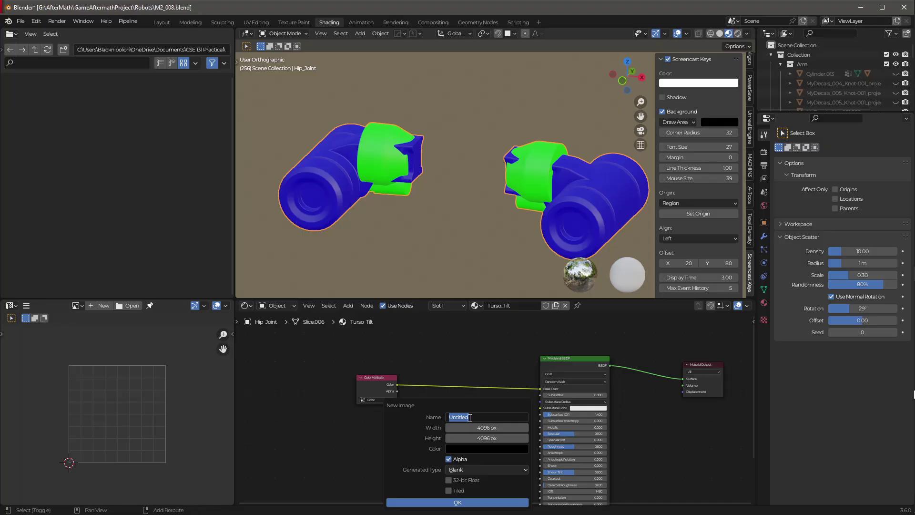
type("H")
key("BackSpace")
type("Leg")
type("_")
type("Joint")
double_click(462, 417)
left_click(462, 418)
key("BackSpace")
key("Left")
key("Left")
key("Left")
type("ID_")
left_click(486, 503)
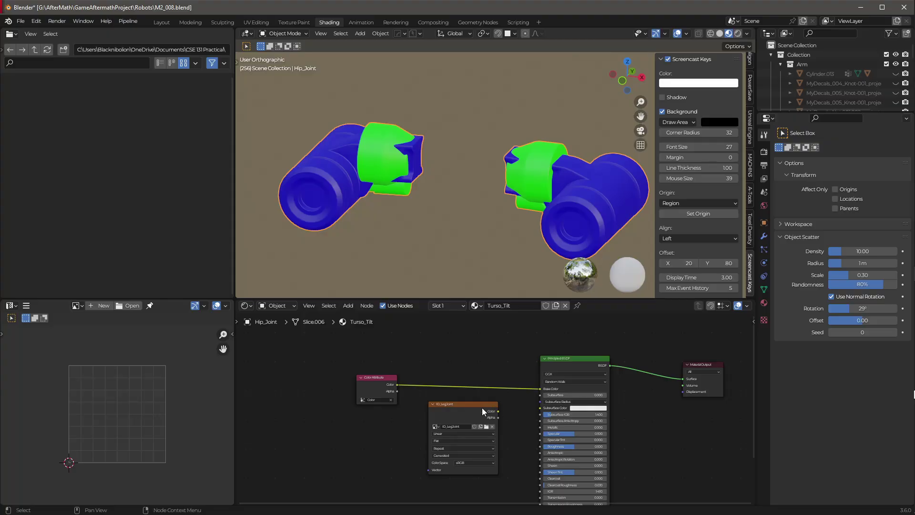
left_click_drag(450, 413, 444, 415)
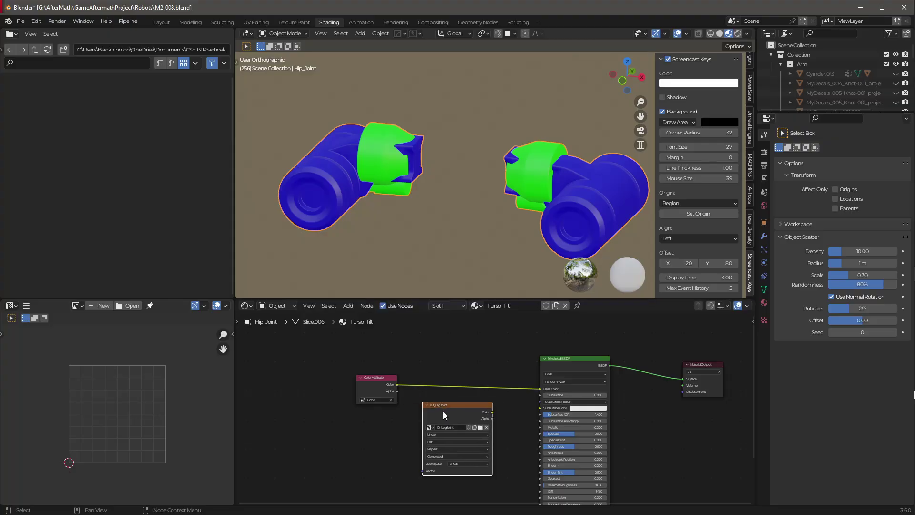
Display the ID_LegJoint image in the image editor.
left_click(76, 306)
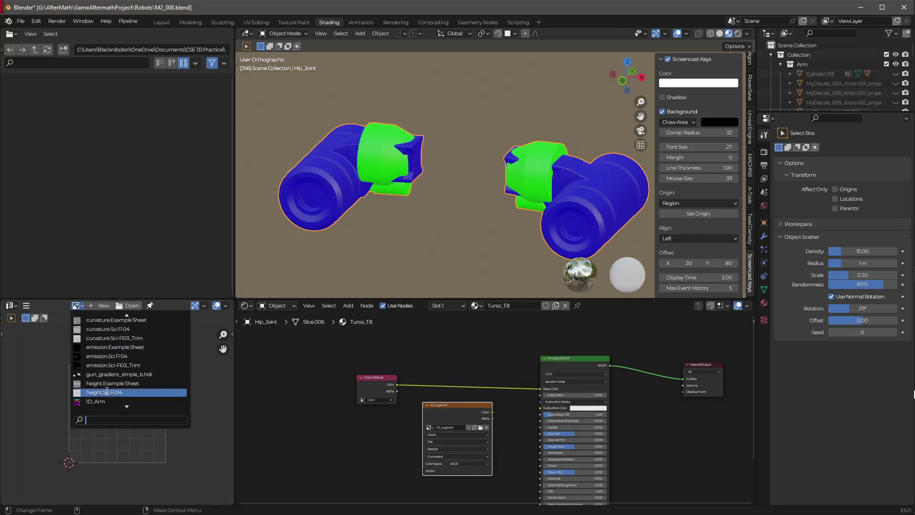
scroll(107, 390, "down", 7)
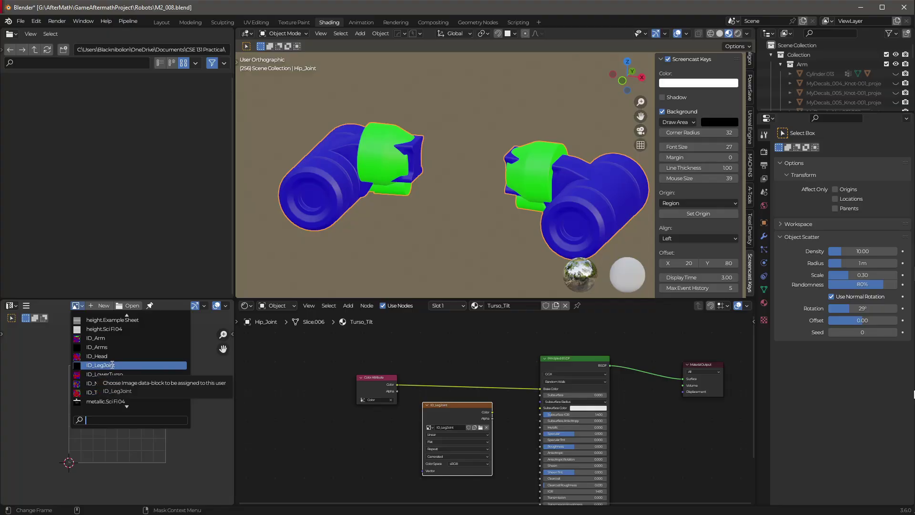
left_click(111, 364)
scroll(96, 360, "down", 9)
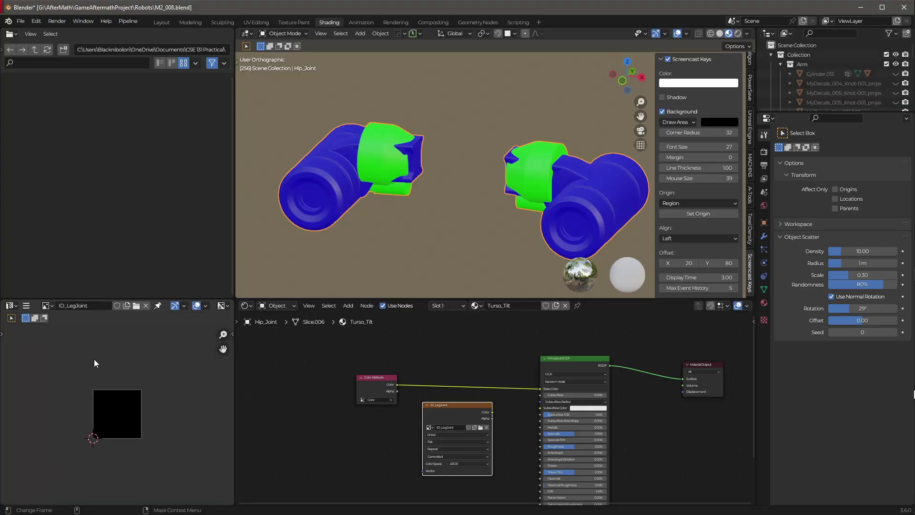
Save the blank image as ID_LegJoint.png in the Robots folder.
left_click(27, 307)
mouse_move(43, 328)
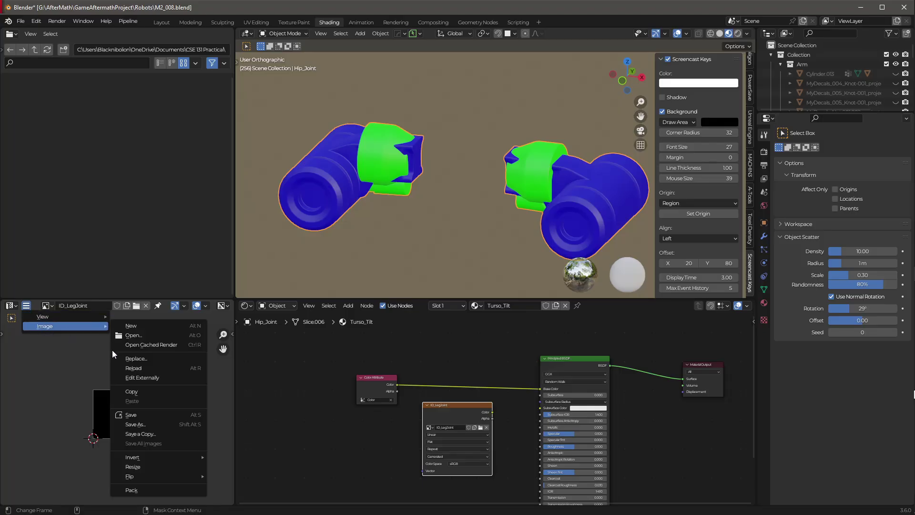
left_click(154, 414)
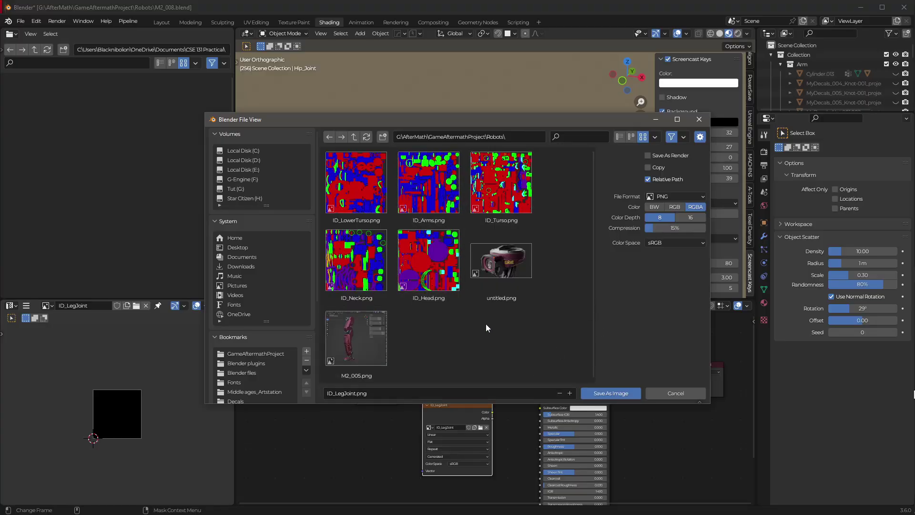
left_click(609, 394)
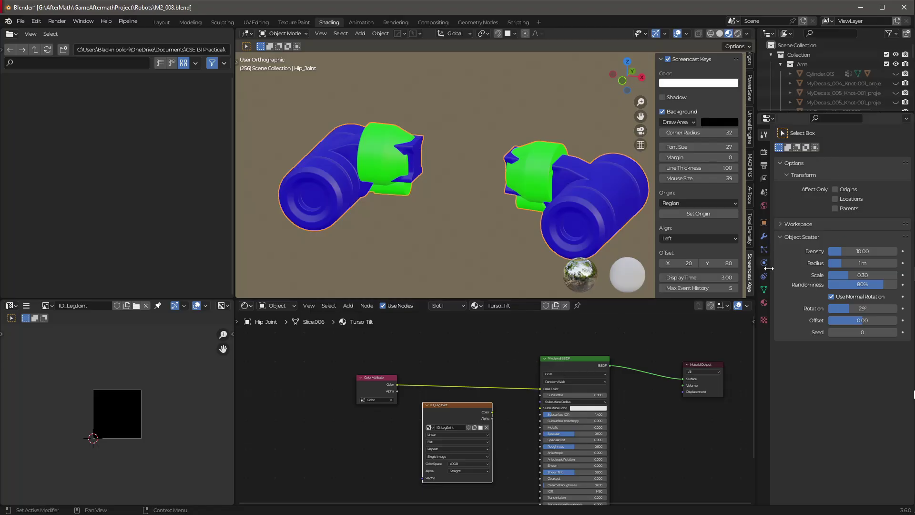
Bake the hip joint's Diffuse colour contribution to the ID_LegJoint image and inspect the baked map.
left_click(764, 152)
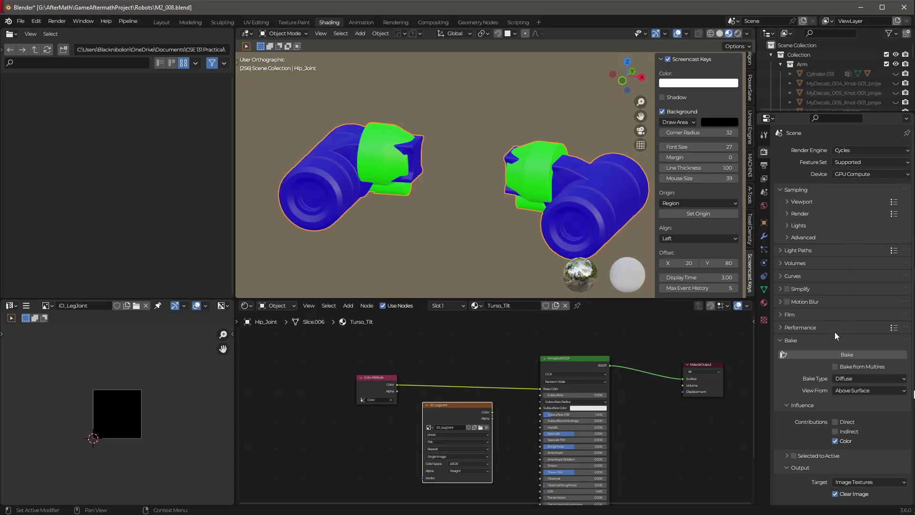
scroll(833, 414, "down", 4)
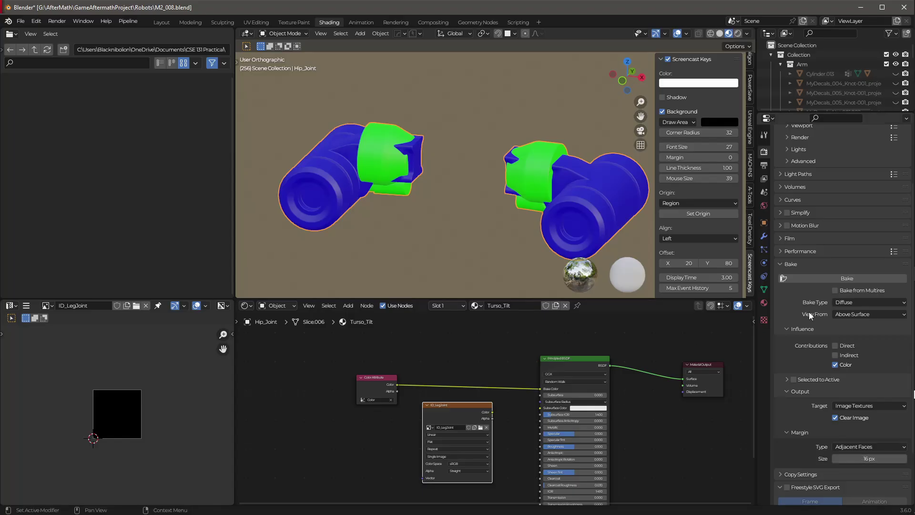
left_click(837, 279)
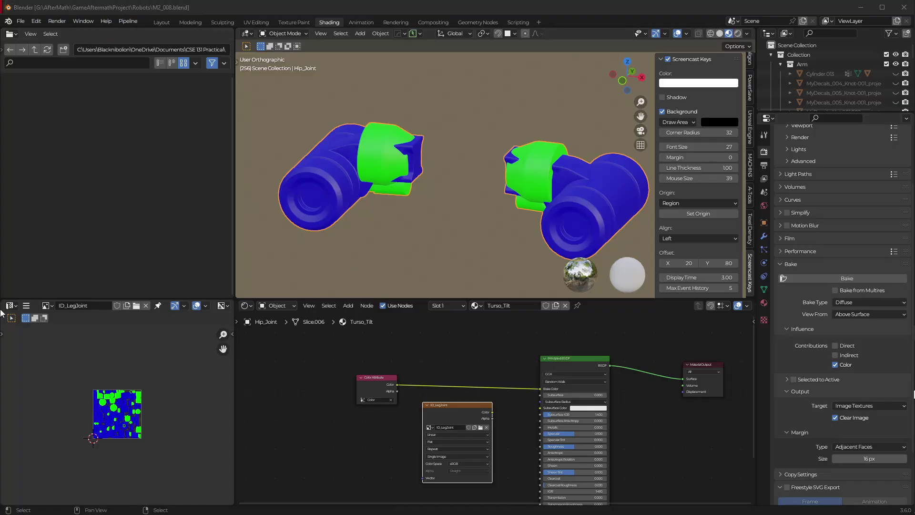
scroll(194, 406, "up", 3)
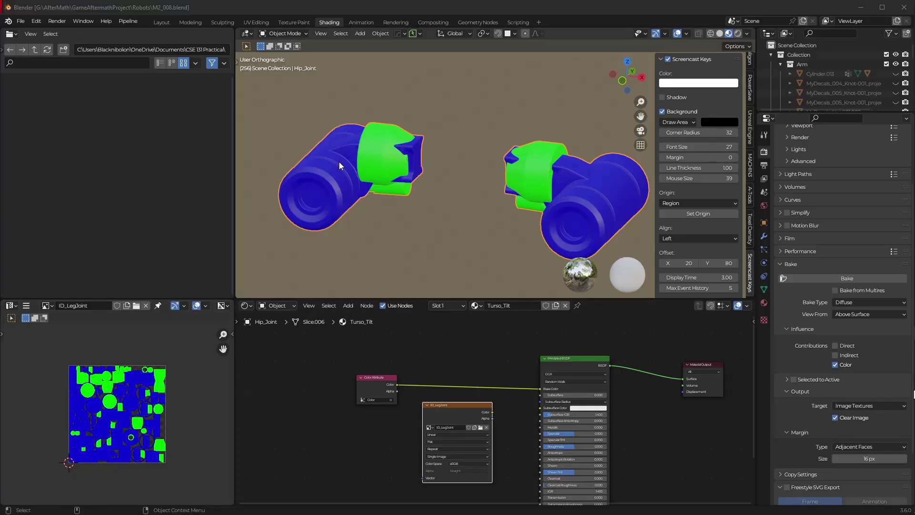
scroll(350, 175, "up", 2)
scroll(350, 175, "down", 2)
scroll(97, 416, "up", 3)
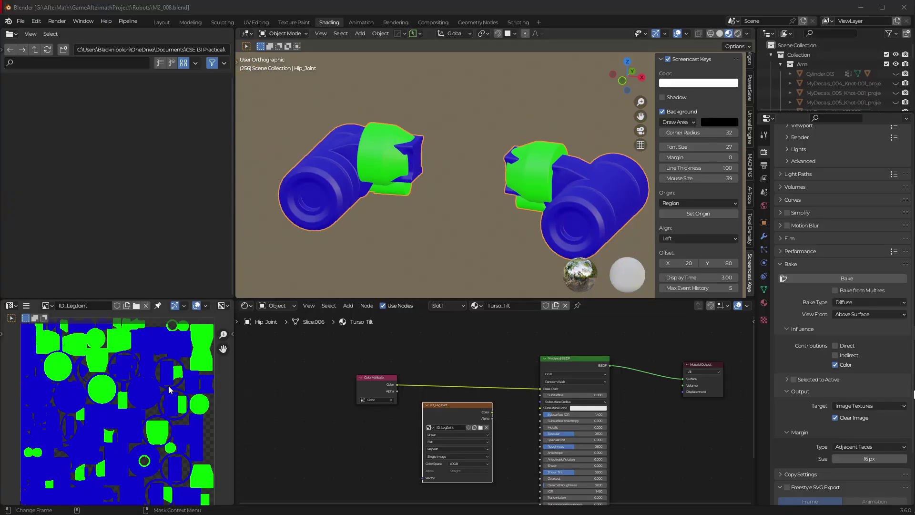
scroll(98, 416, "down", 3)
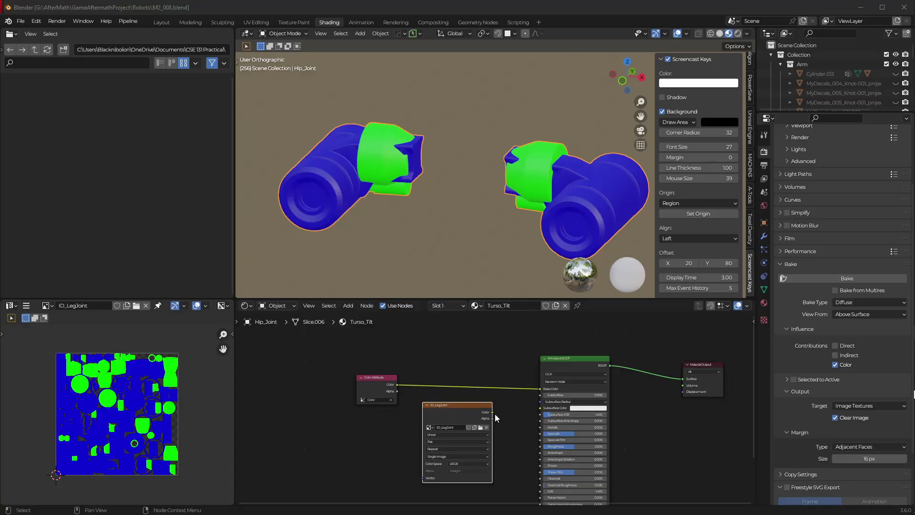
Connect the ID_LegJoint texture's Color output to the Principled BSDF's Base Color and check the result on the model.
left_click_drag(492, 413, 539, 391)
key("Escape")
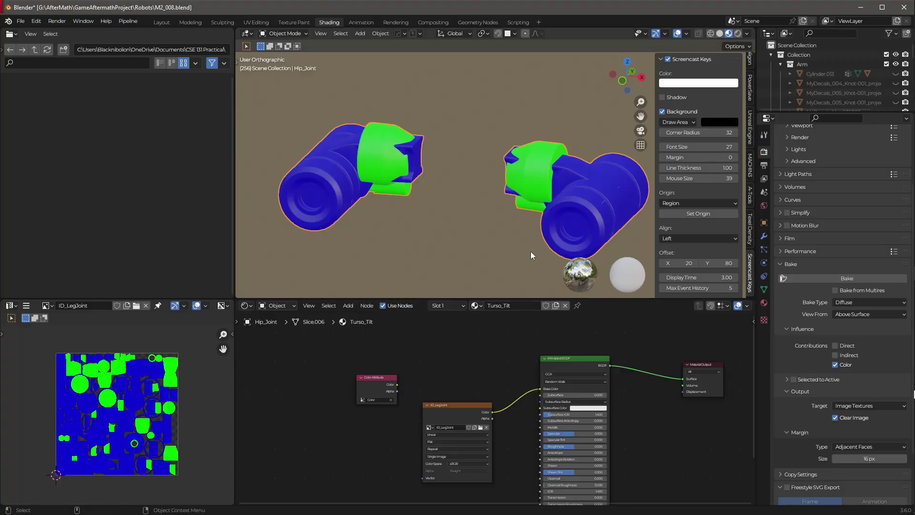
scroll(546, 229, "up", 1)
middle_click_drag(553, 200, 526, 178)
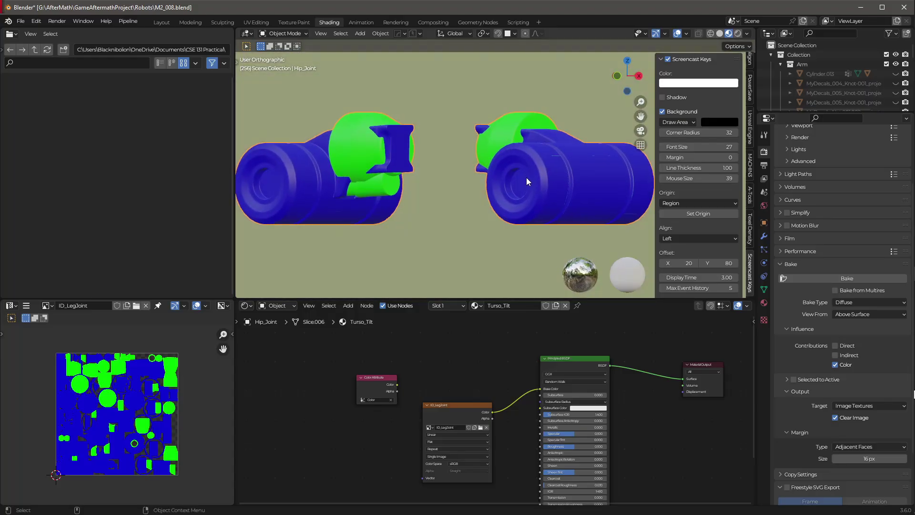
Save the baked ID_LegJoint image to its file.
left_click(26, 305)
mouse_move(39, 327)
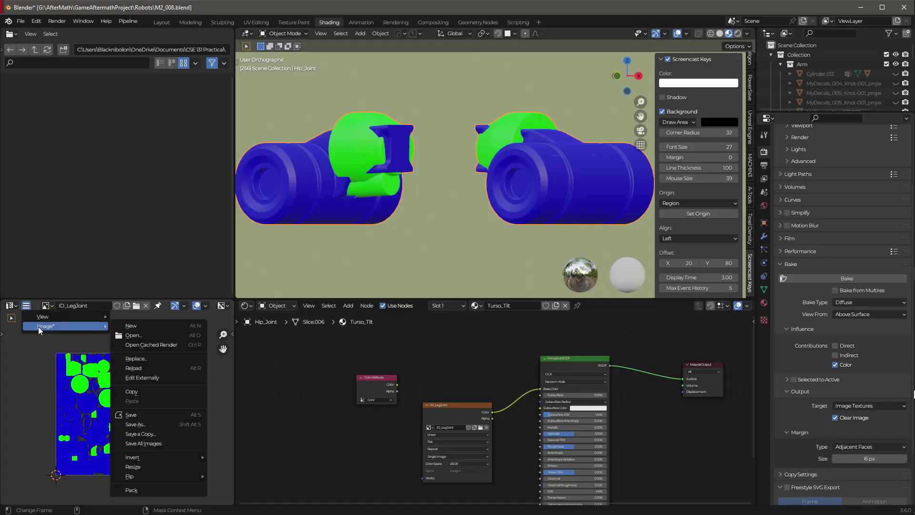
left_click(143, 415)
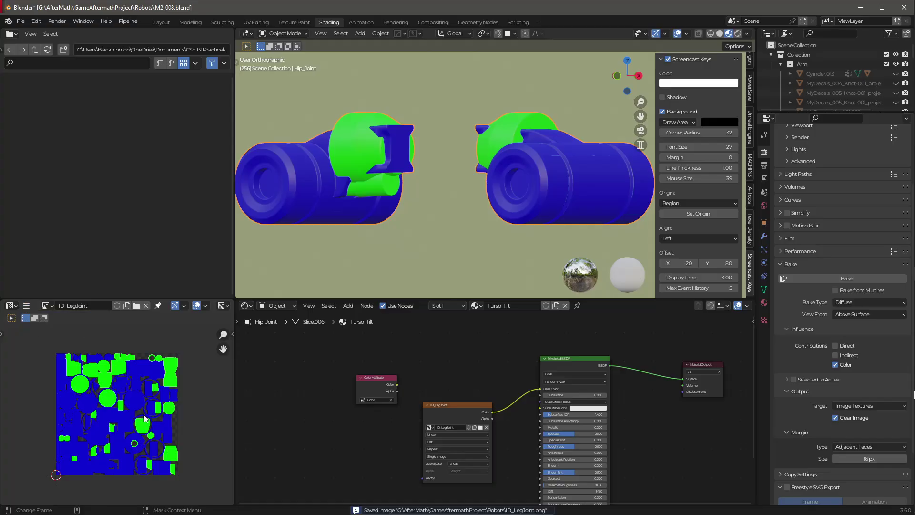
Check the textured hip joint from other angles and save the M2_008.blend file.
scroll(457, 188, "down", 4)
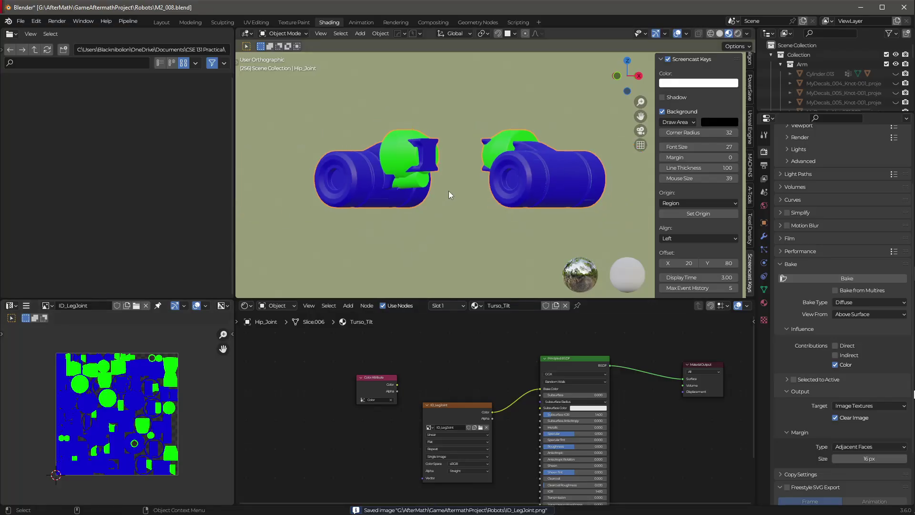
middle_click_drag(527, 141, 568, 176)
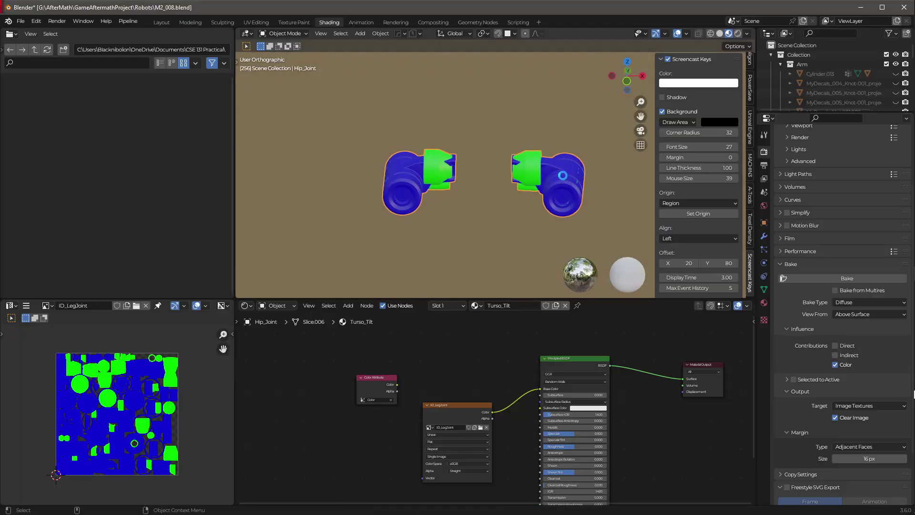
key("ctrl+s")
middle_click_drag(567, 175, 534, 167)
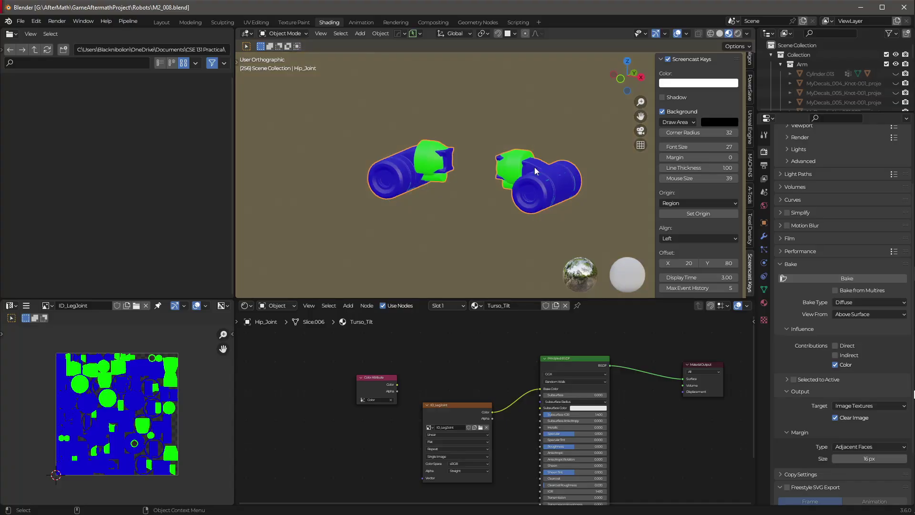
scroll(534, 167, "up", 2)
key("ctrl+s")
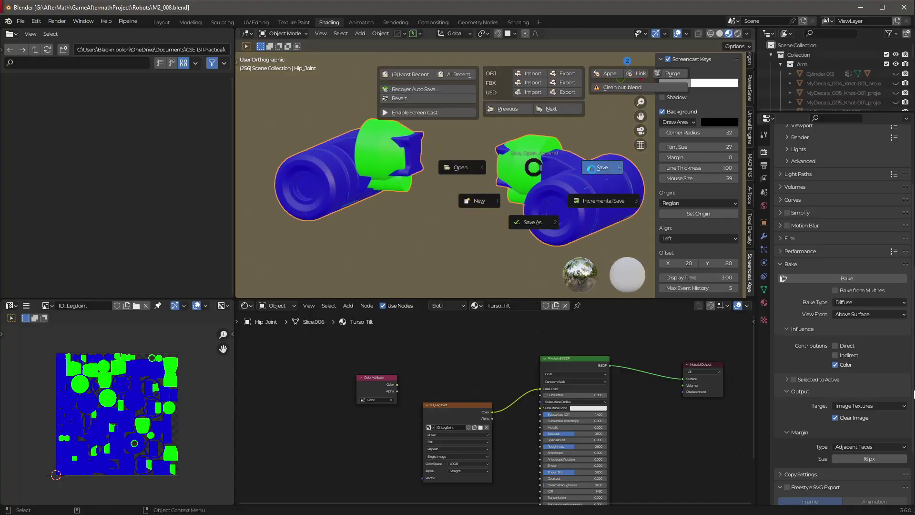
left_click(596, 167)
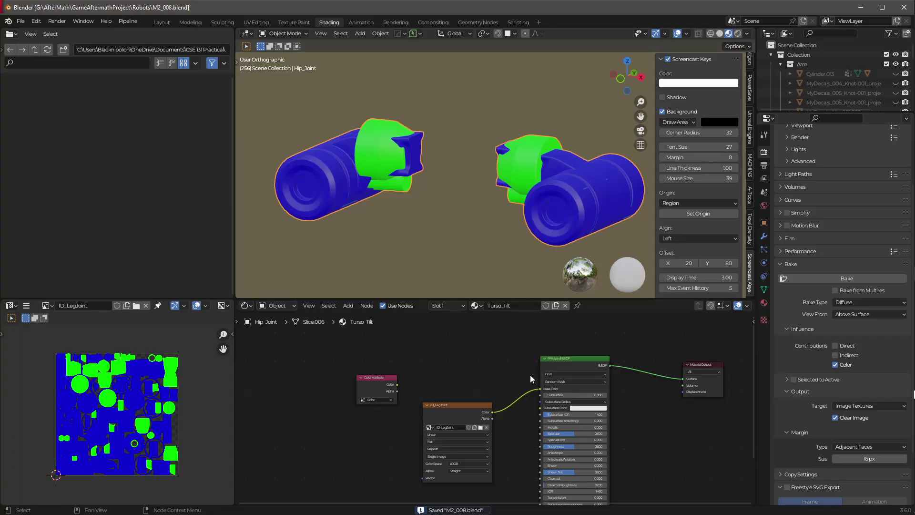
Move the disconnected Color Attribute node away from the image texture and save the file again.
left_click_drag(371, 393, 366, 383)
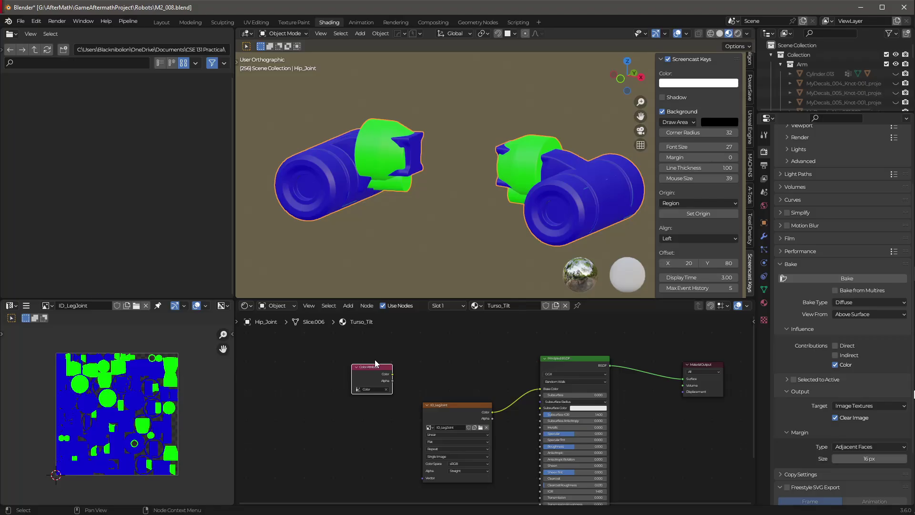
left_click_drag(367, 371, 376, 358)
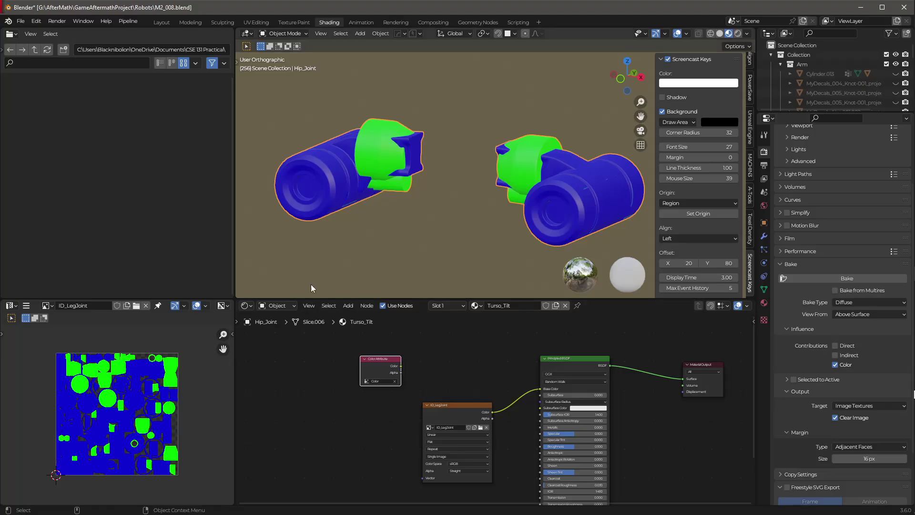
left_click(21, 21)
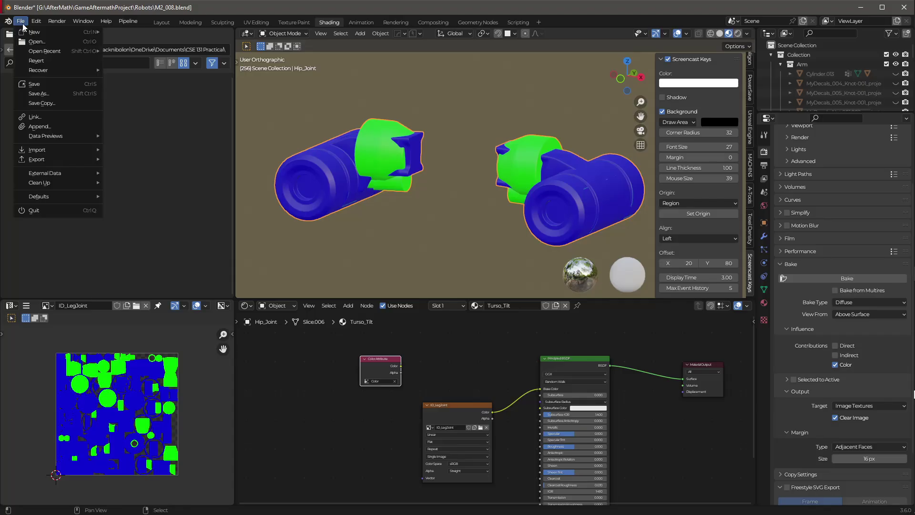
left_click(50, 85)
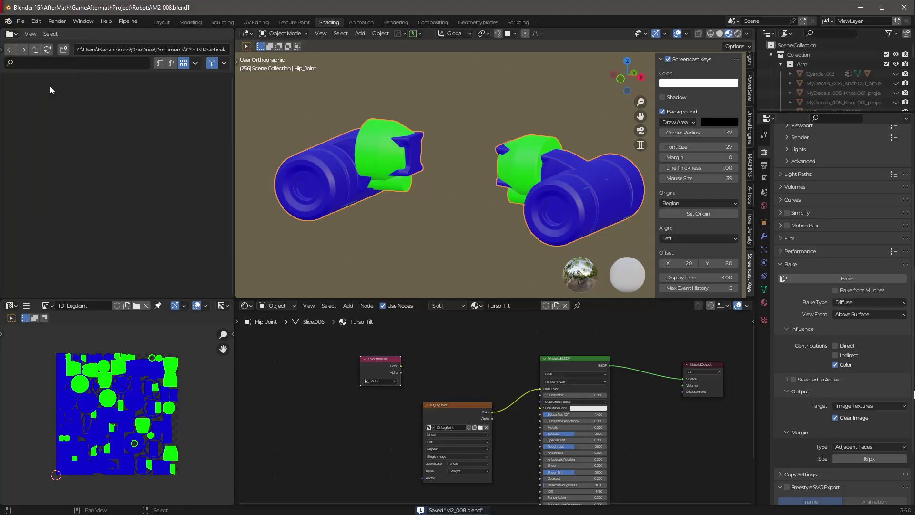
Unhide the rest of the robot and view the whole model with its ID colours.
left_click(507, 164)
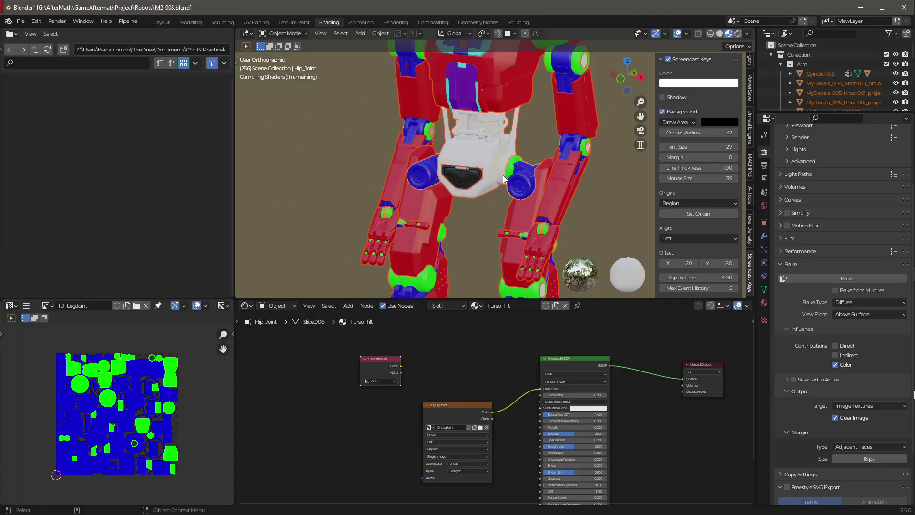
scroll(496, 162, "down", 5)
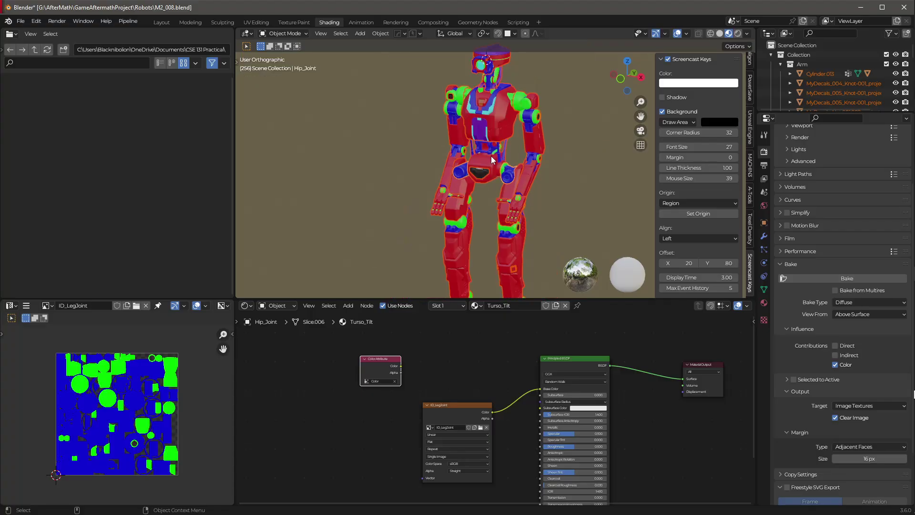